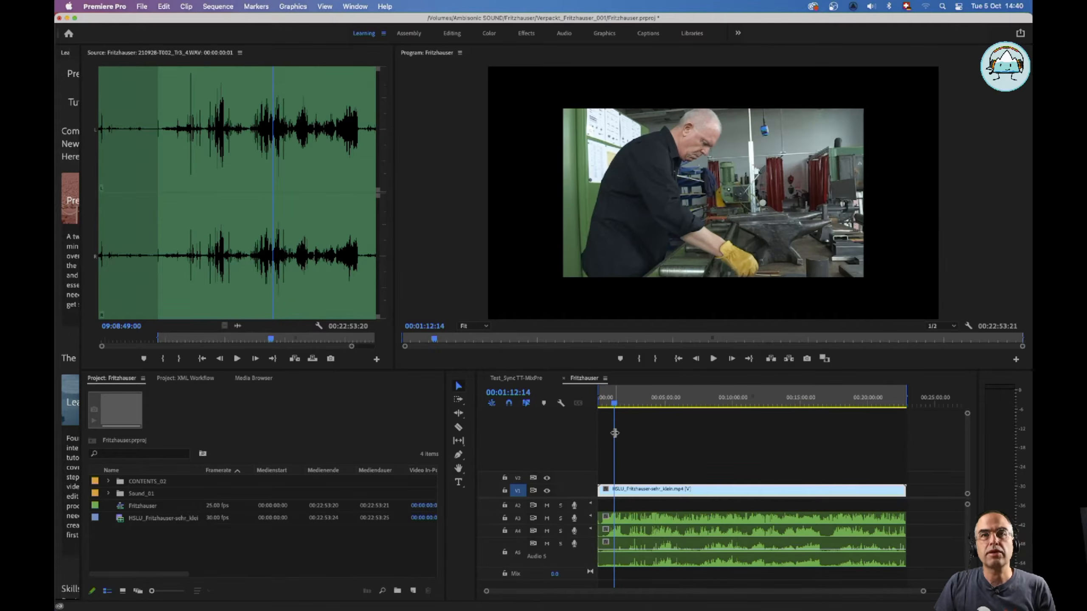
# Switch to Vordio to view its start page and licensing information, and return to Premiere Pro.
pyautogui.press('super+Tab')
pyautogui.press('super+Tab')
pyautogui.press('super+Tab')
pyautogui.press('super+Tab')
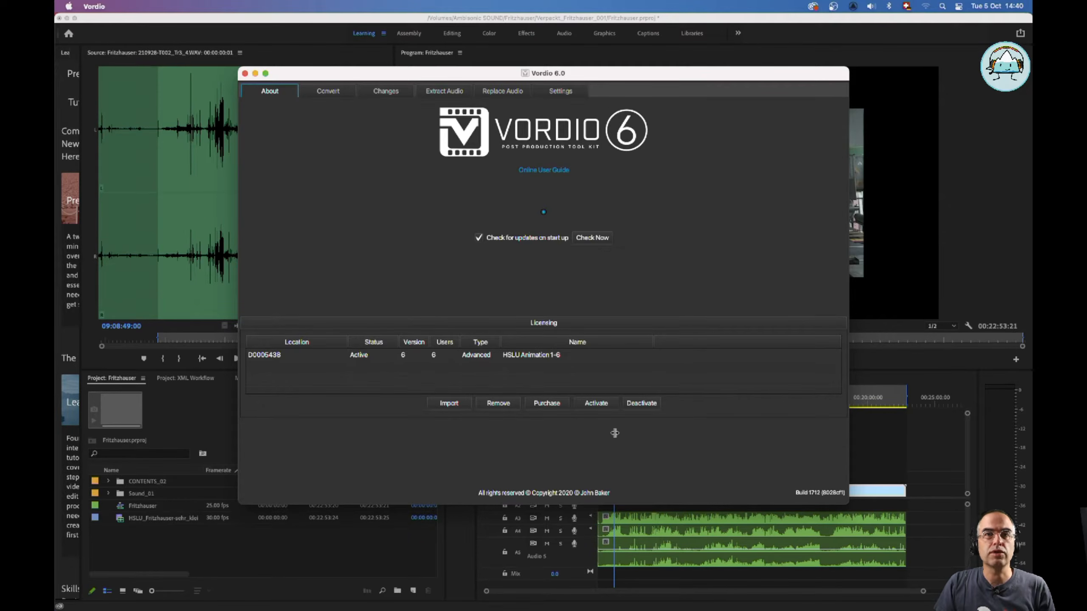
pyautogui.press('super+Tab')
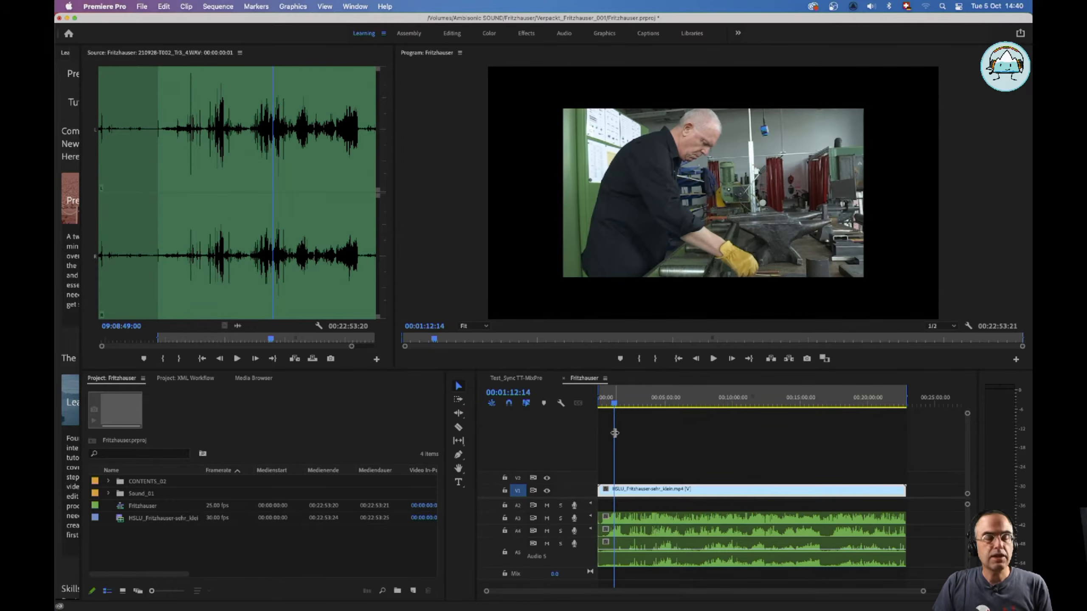
# Switch back and forth between REAPER and Premiere Pro to compare the audio tracks, ending in REAPER.
pyautogui.press('super+Tab')
pyautogui.press('super+Tab')
pyautogui.press('super+Tab')
pyautogui.press('super+Tab')
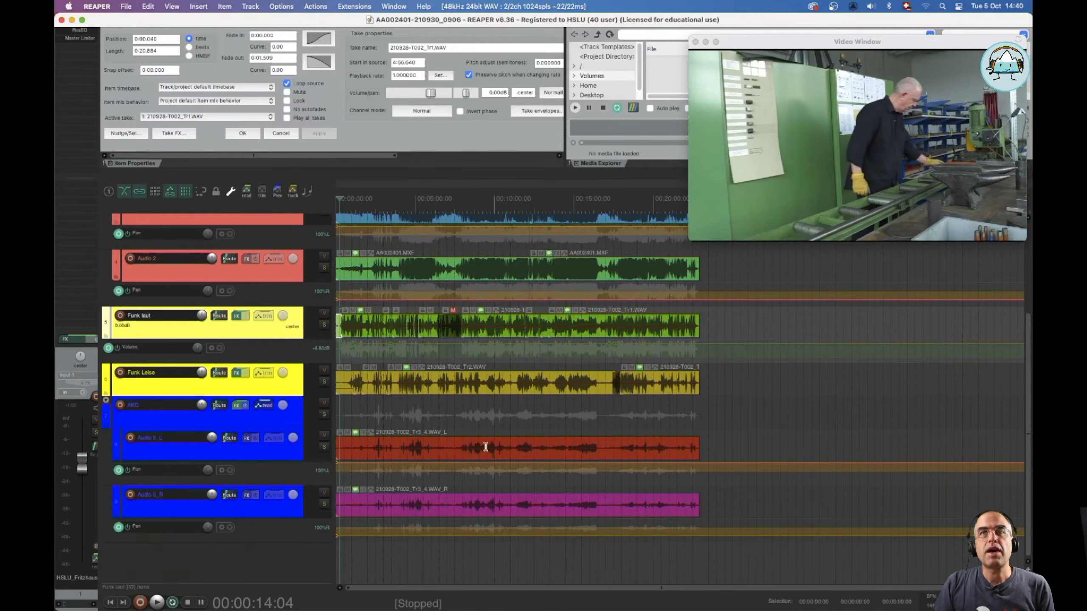
pyautogui.press('super+Tab')
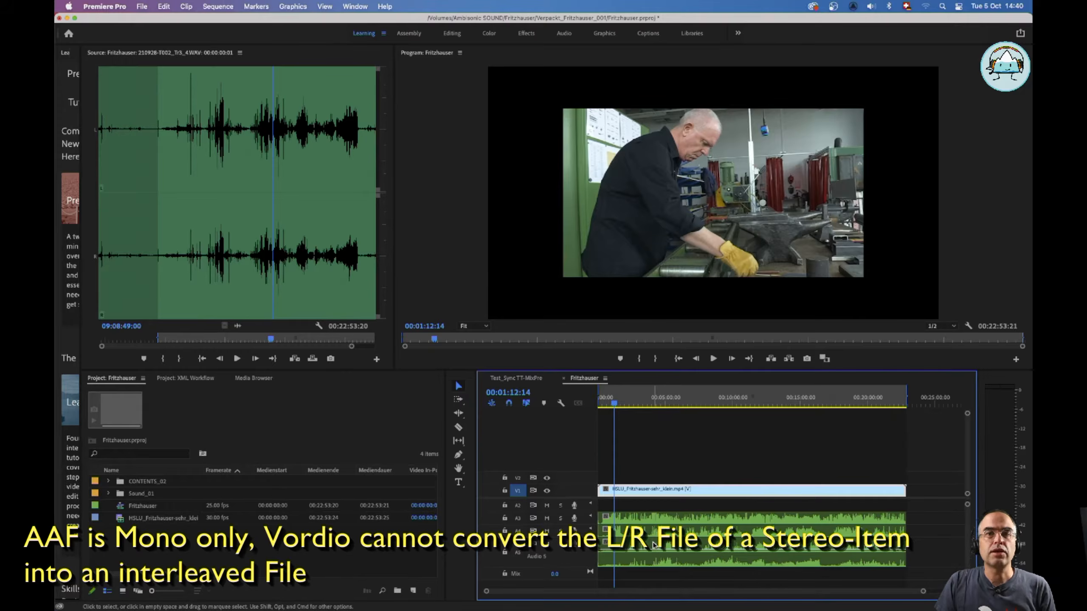
pyautogui.press('super+Tab')
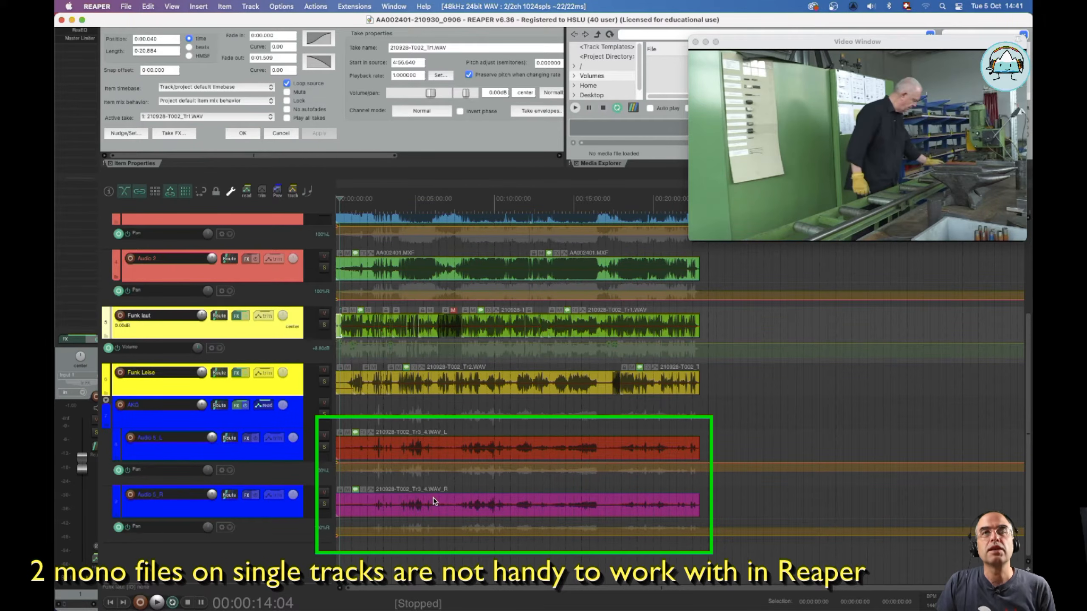
# Inspect the pan envelopes of Audio 5_L and Audio 5_R, hiding and reshowing the left one, and select the AKG track.
pyautogui.click(270, 452)
pyautogui.press('p')
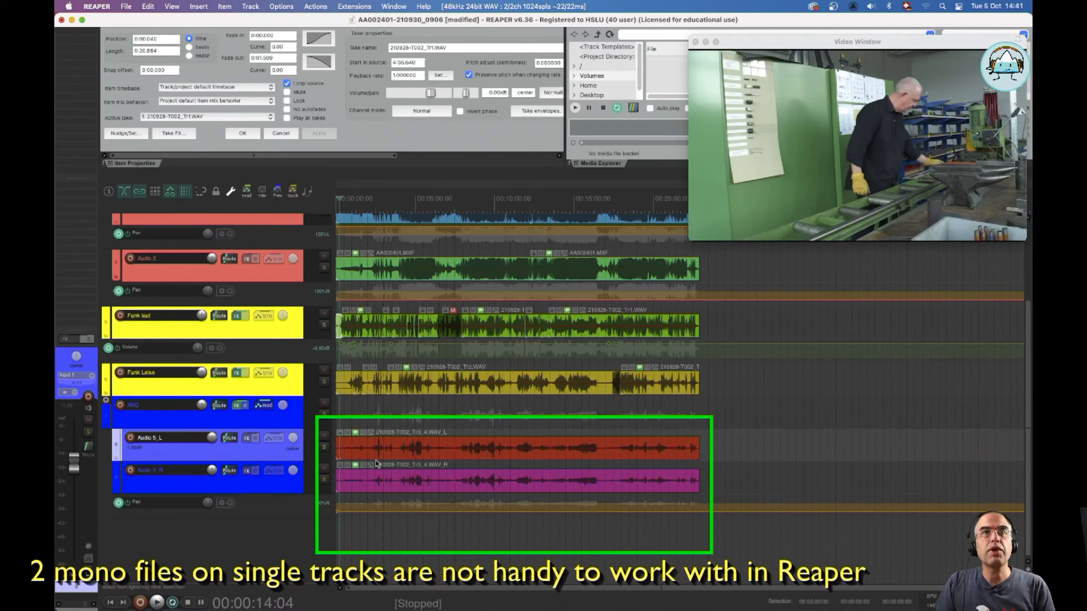
pyautogui.press('p')
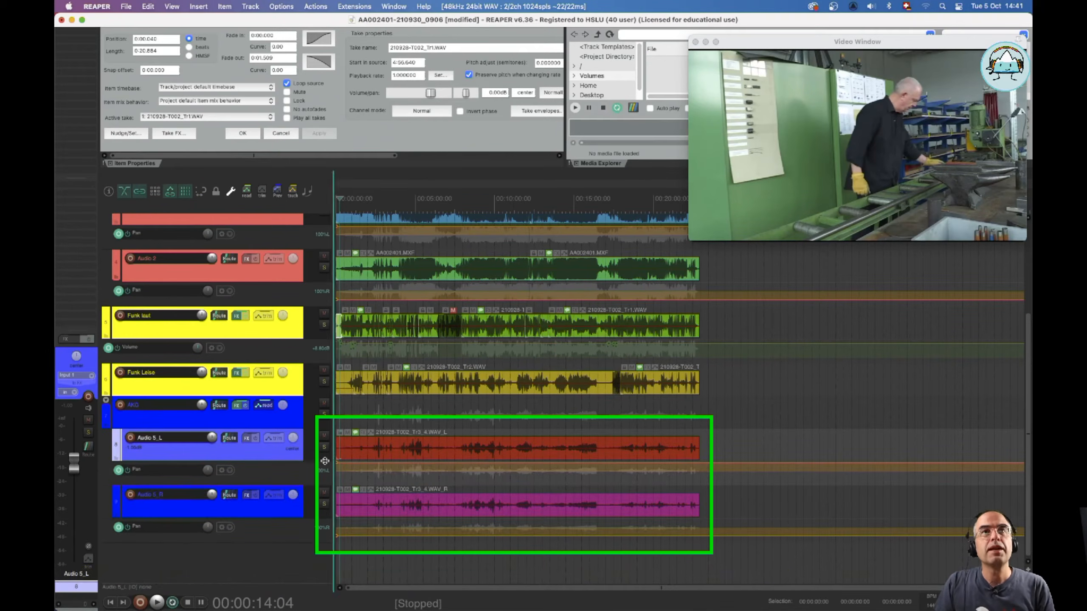
pyautogui.click(371, 463)
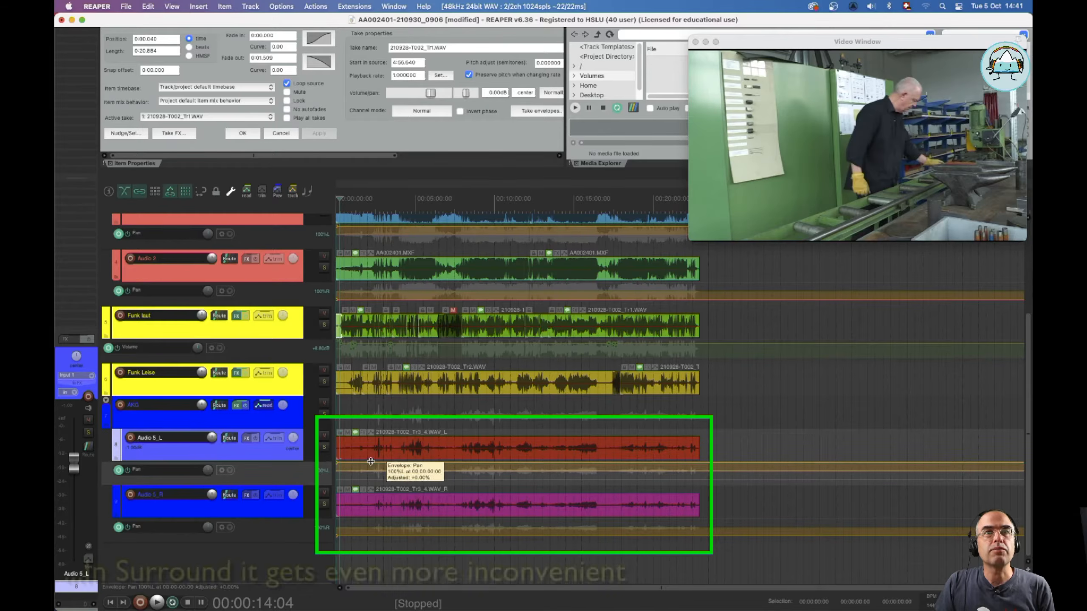
pyautogui.click(357, 538)
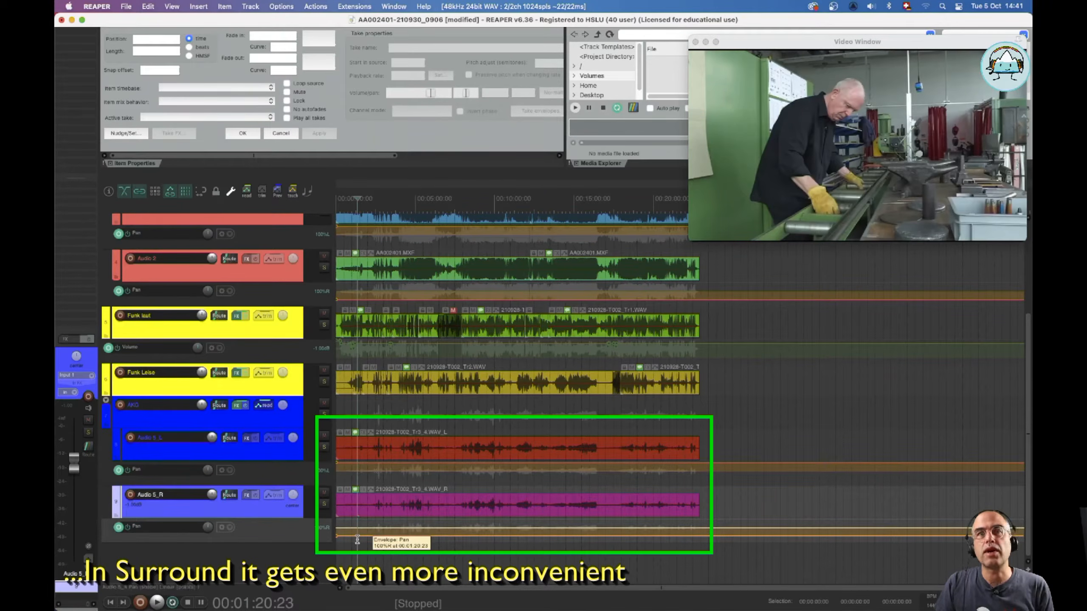
pyautogui.click(261, 420)
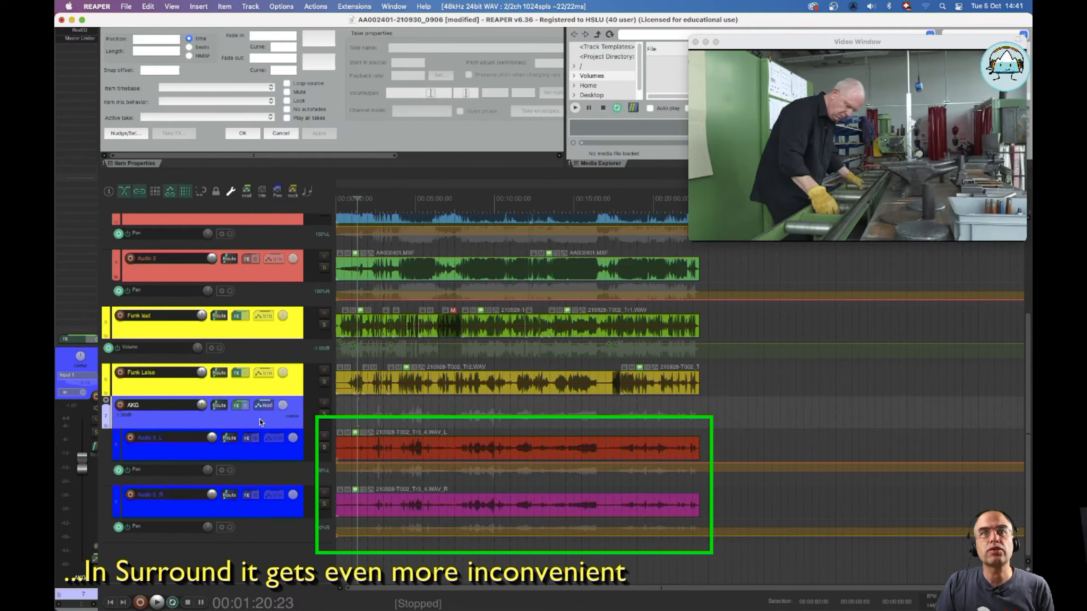
# Solo the Audio 5_L and Audio 5_R tracks and play them back, jumping to about 00:08:44.
pyautogui.click(324, 448)
pyautogui.click(323, 504)
pyautogui.press('space')
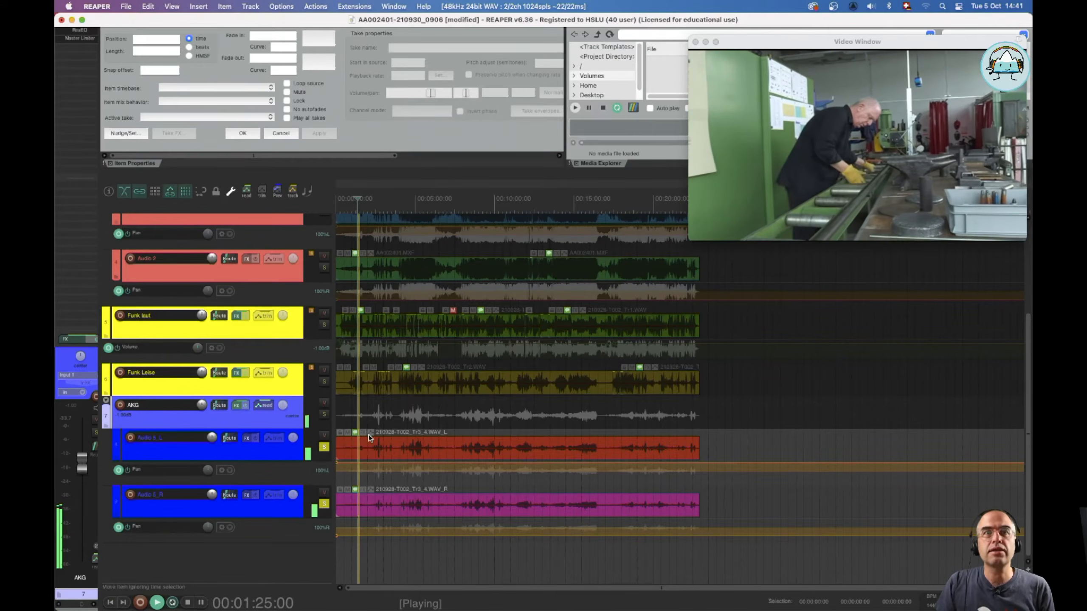
pyautogui.click(474, 446)
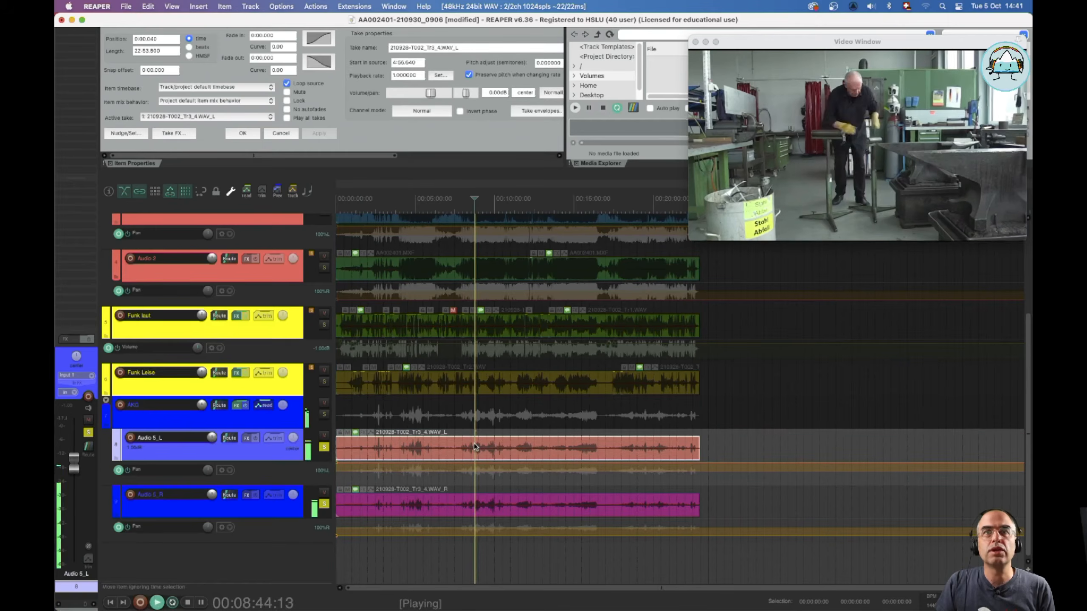
pyautogui.press('space')
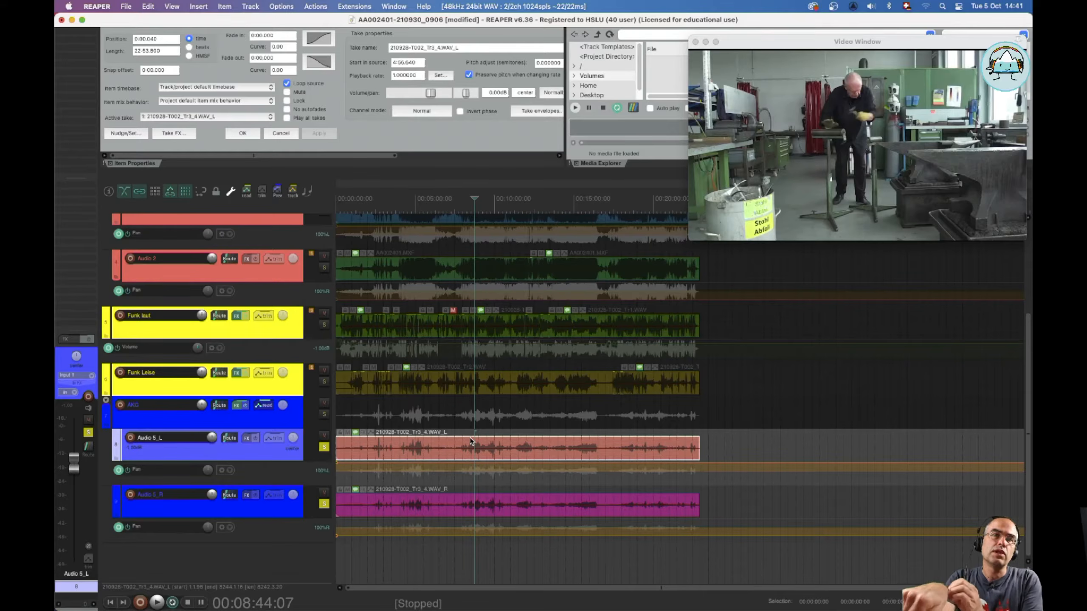
# Select and copy both 210928-T002_Tr3_4.WAV items, left and right, and switch to Premiere Pro.
pyautogui.keyDown('shift'); pyautogui.click(466, 503); pyautogui.keyUp('shift')
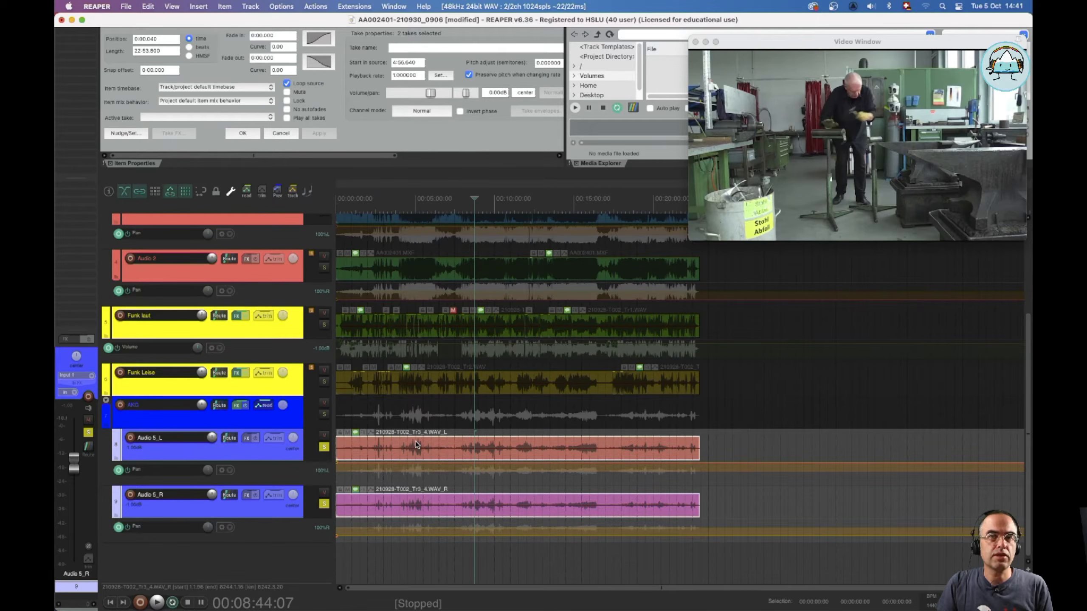
pyautogui.press('super+c')
pyautogui.press('super+Tab')
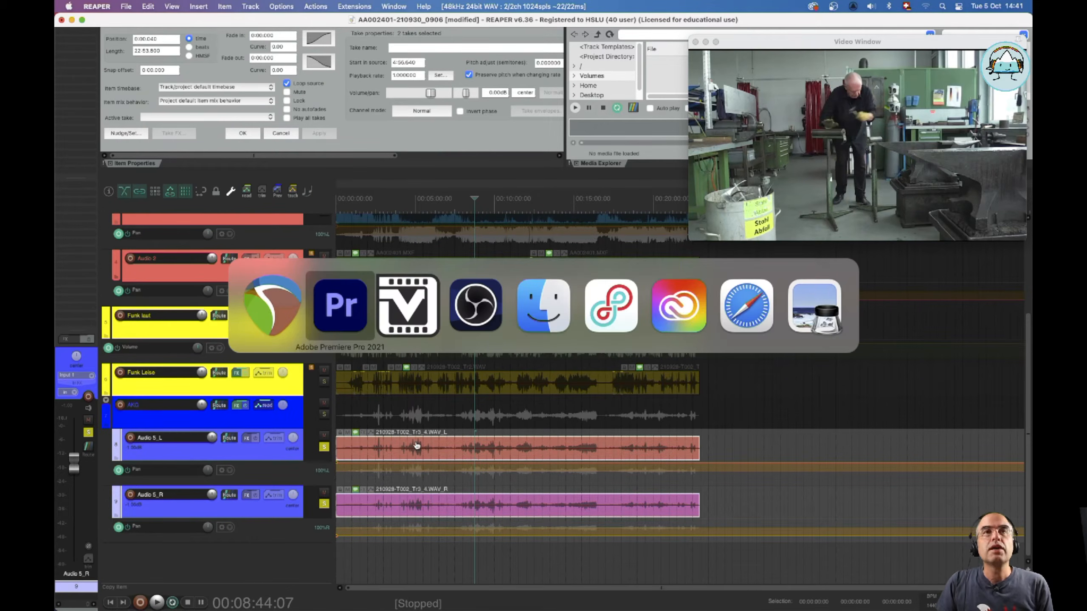
pyautogui.click(338, 329)
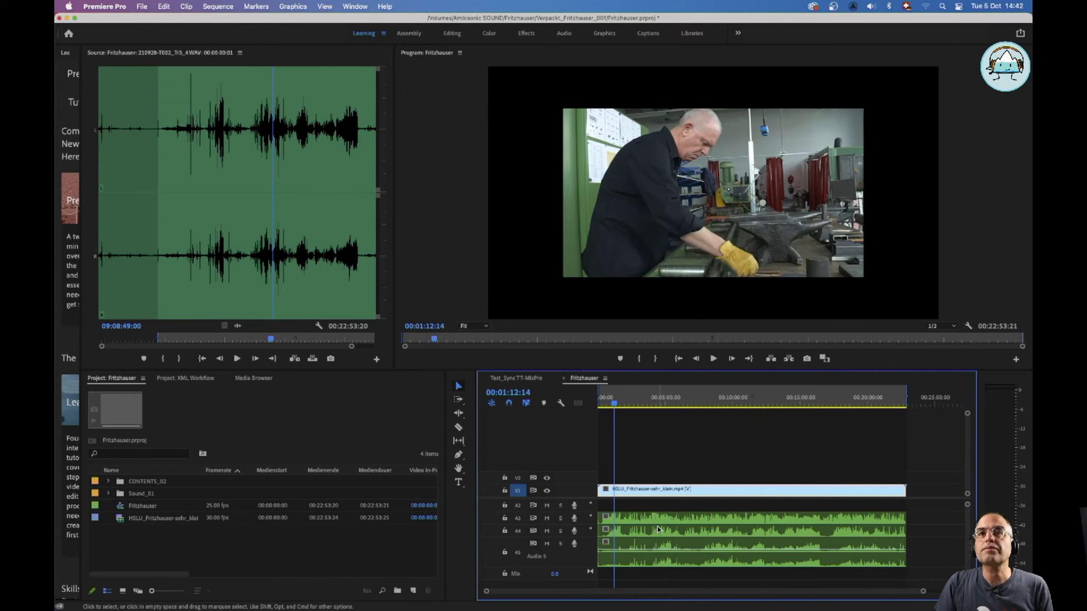
# Select the three audio clips of the Fritzhauser sequence one after another, ending with the stereo clip 210928-T002_Tr3_4.WAV.
pyautogui.click(654, 514)
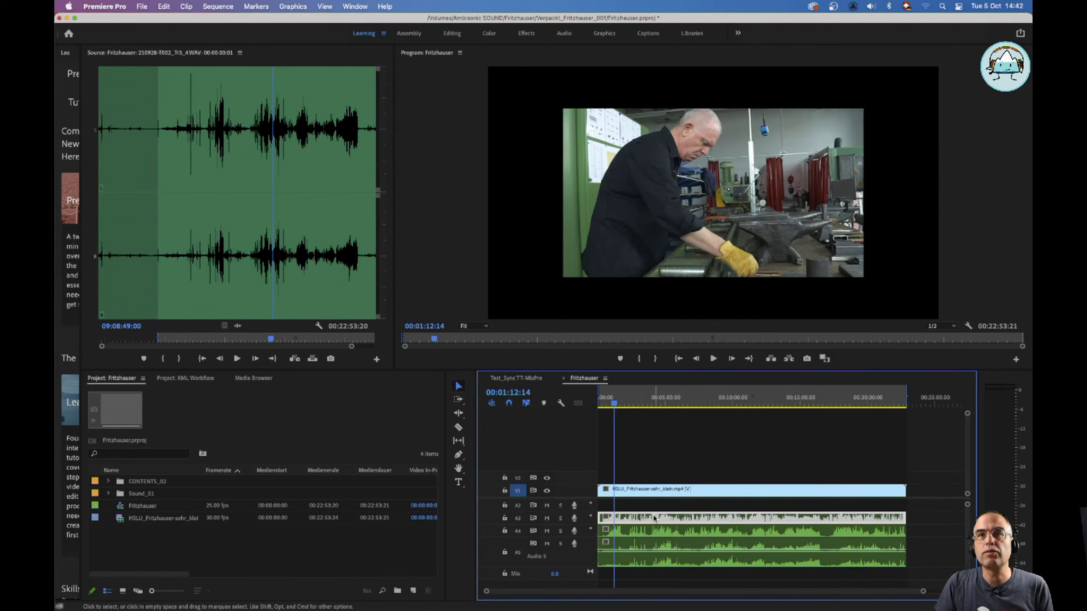
pyautogui.click(652, 533)
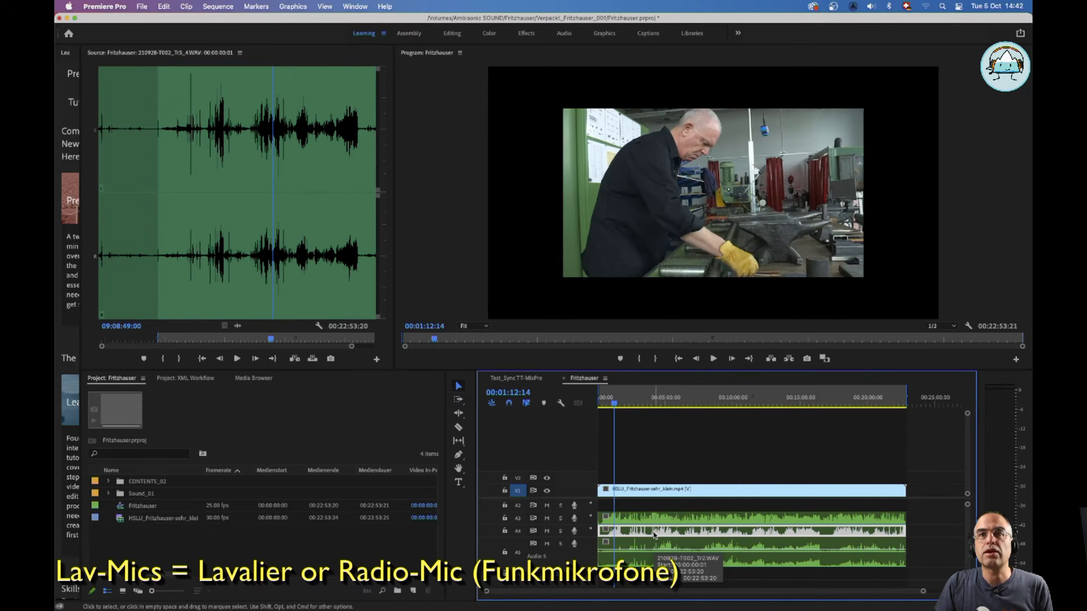
pyautogui.click(659, 544)
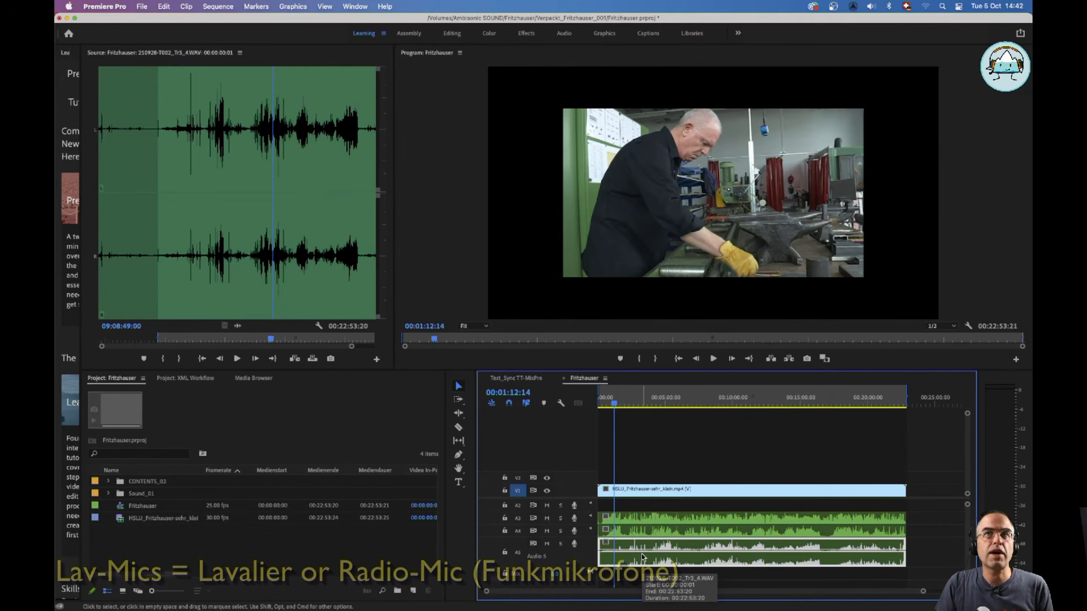
# Solo and briefly play the stereo track and the two lav-mic tracks in turn, clearing every solo at the end.
pyautogui.click(561, 544)
pyautogui.press('space')
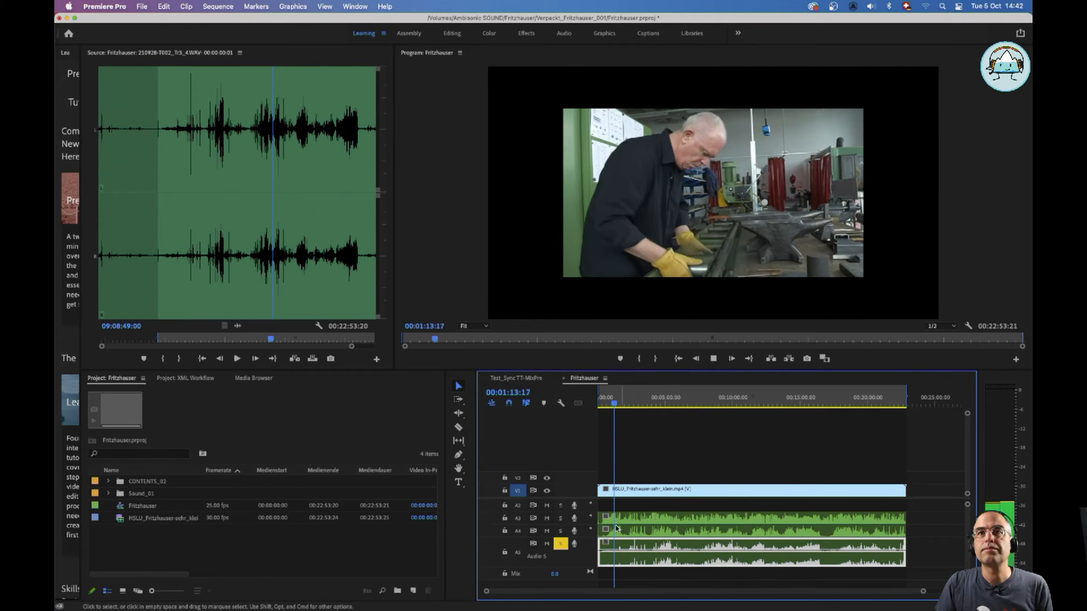
pyautogui.press('space')
pyautogui.click(560, 544)
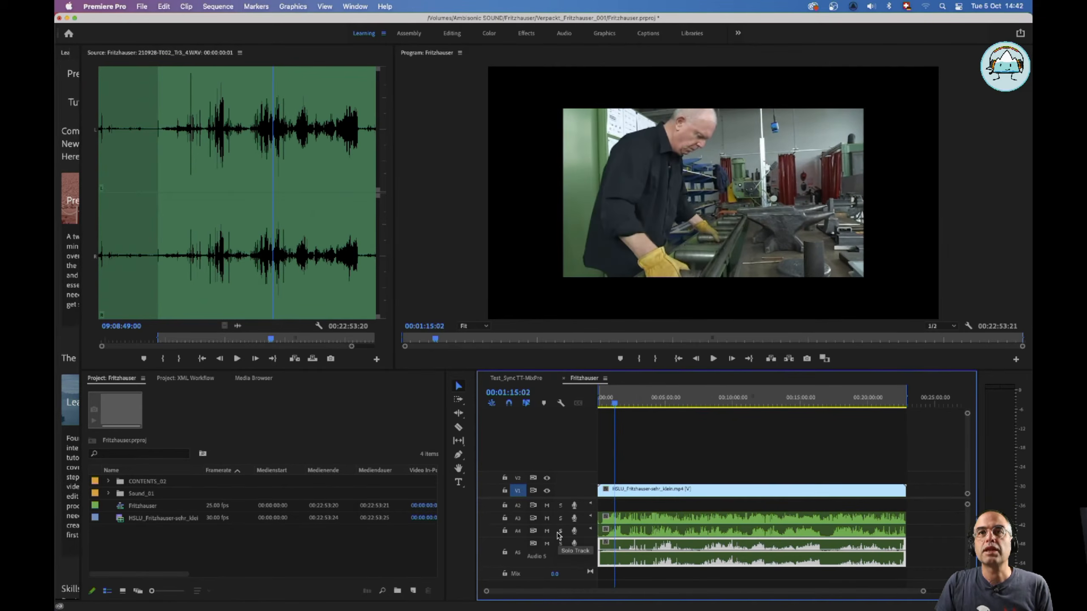
pyautogui.click(561, 532)
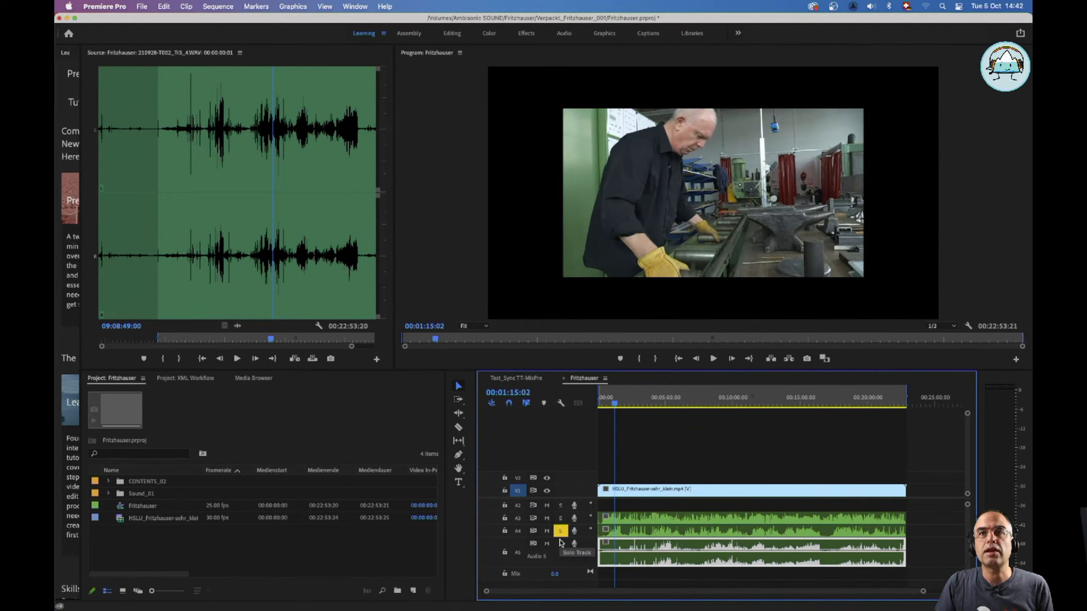
pyautogui.press('space')
pyautogui.press('space')
pyautogui.click(560, 517)
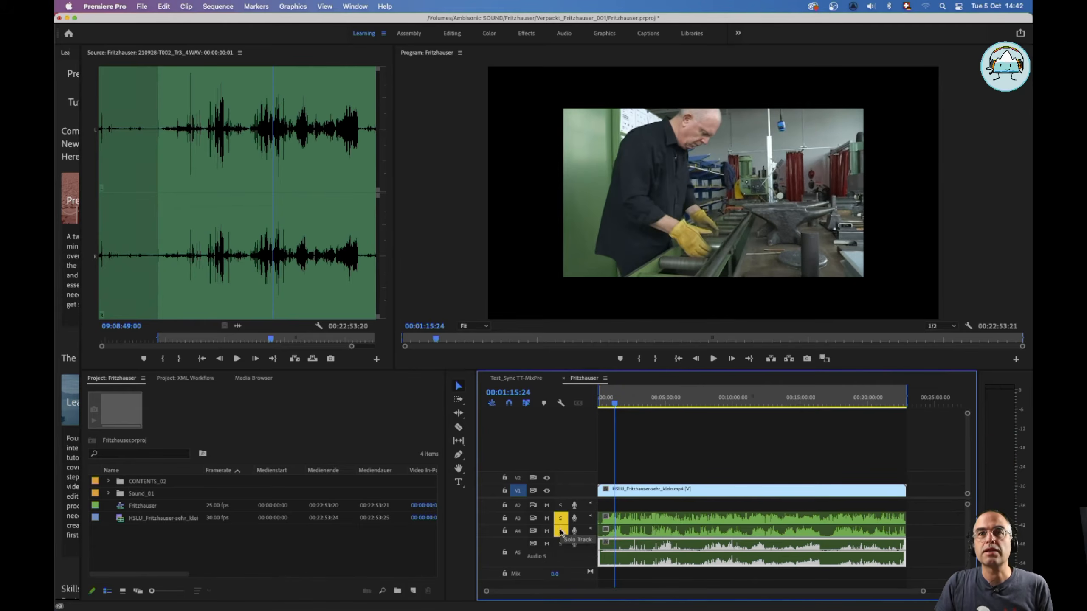
pyautogui.click(561, 531)
pyautogui.press('space')
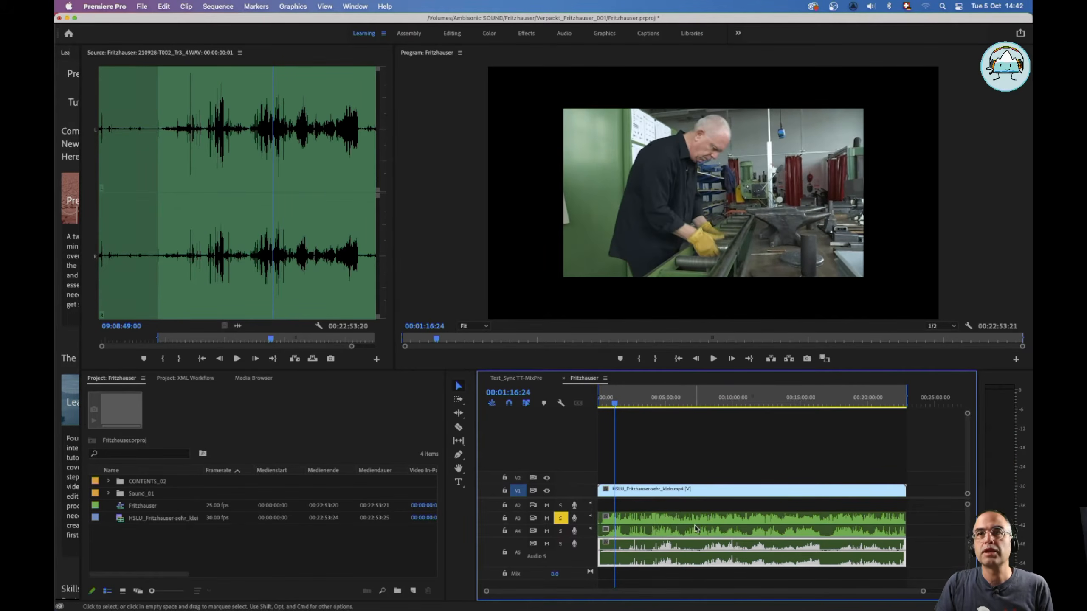
pyautogui.click(559, 518)
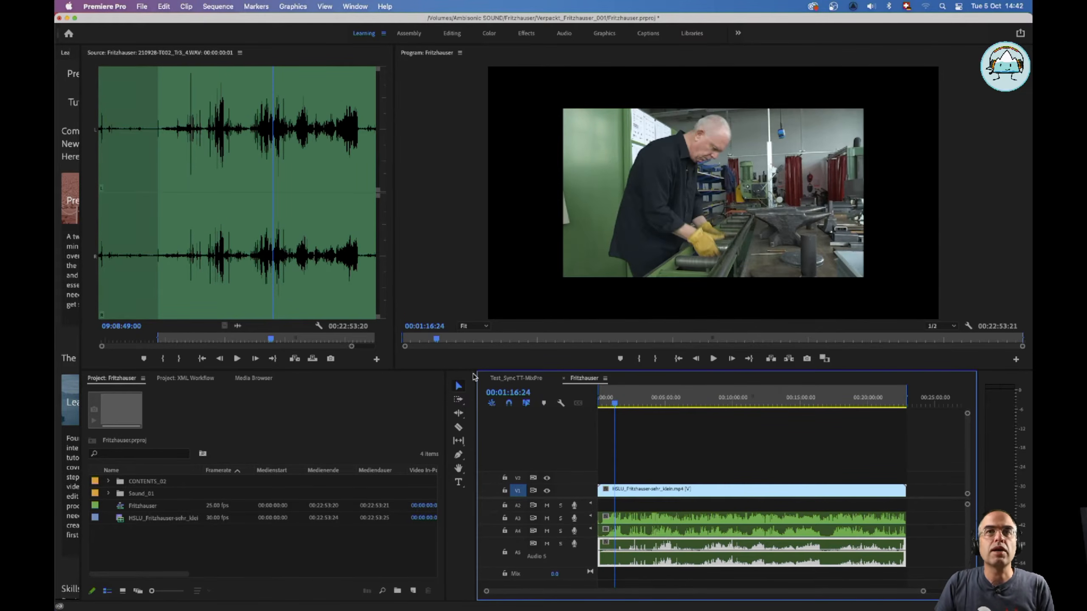
# Export the sequence as Final Cut Pro XML named Fritzhauser.xml into the Fritzhauser folder.
pyautogui.click(142, 6)
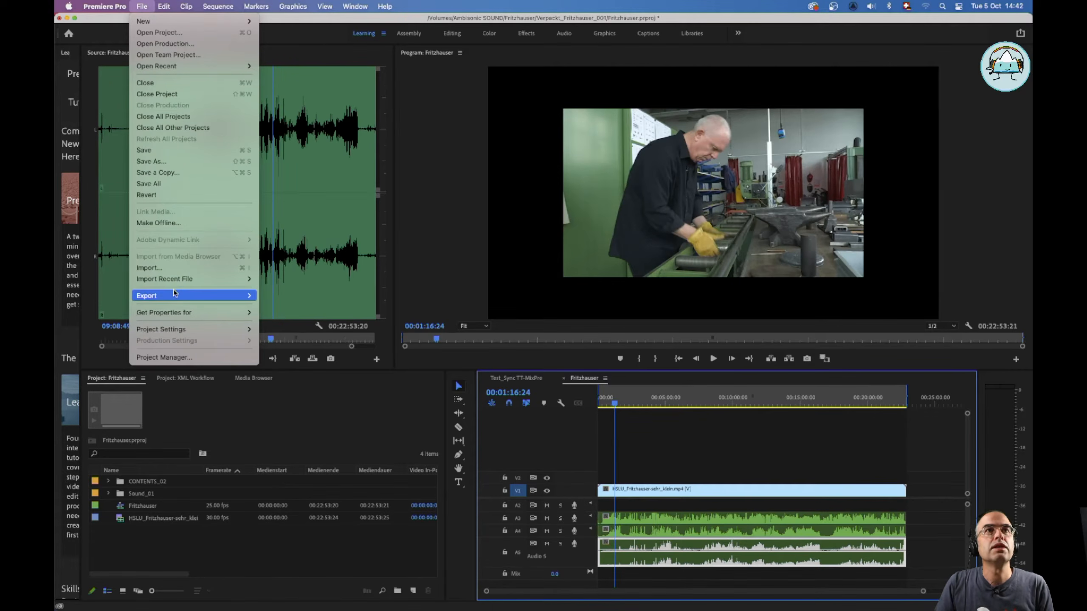
pyautogui.moveTo(180, 295)
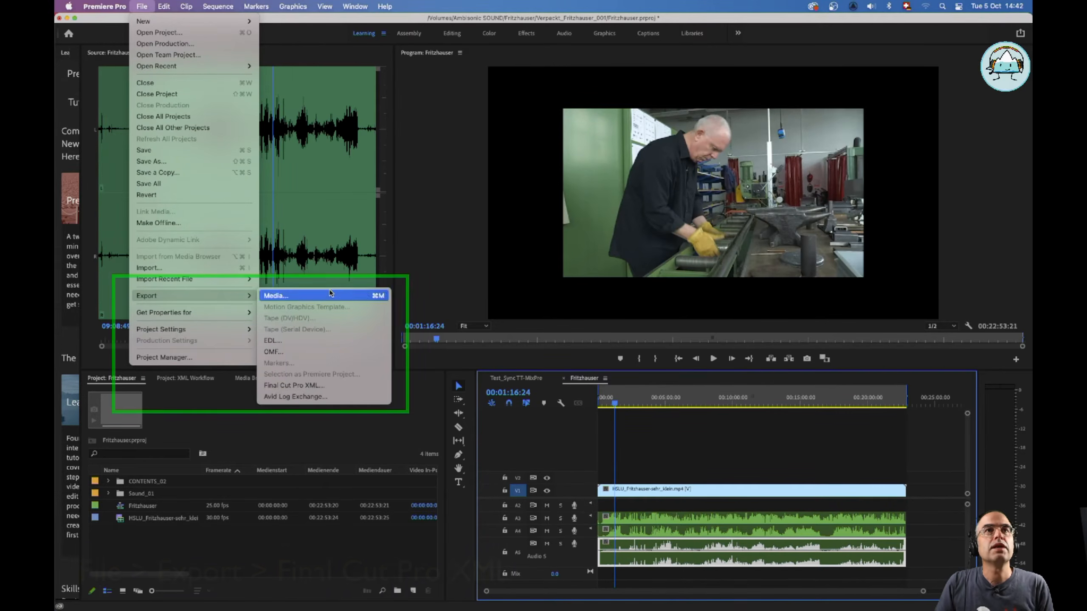
pyautogui.click(317, 386)
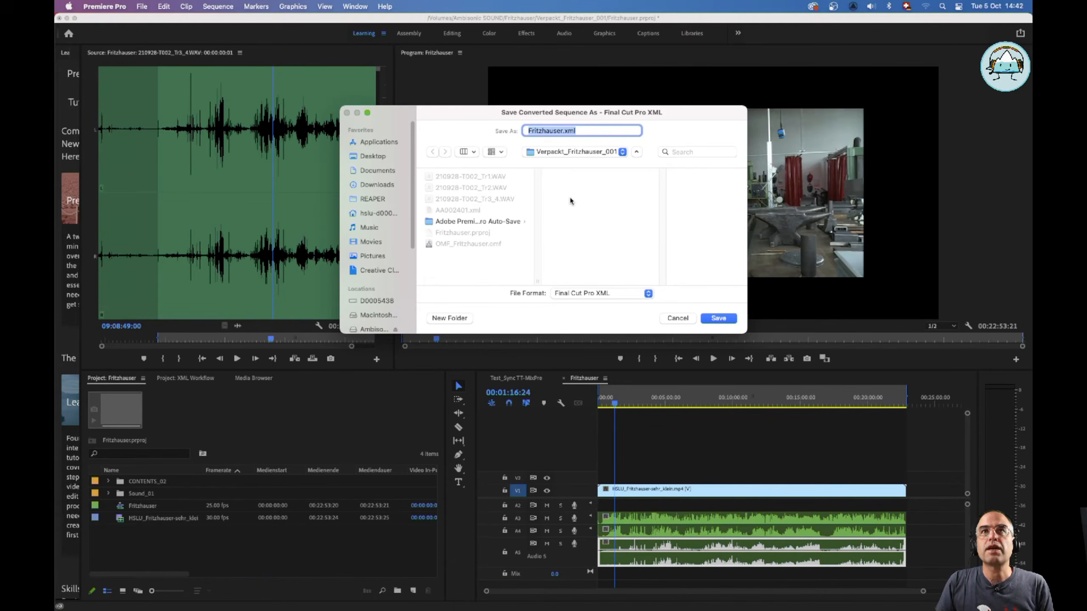
pyautogui.click(570, 155)
pyautogui.click(569, 164)
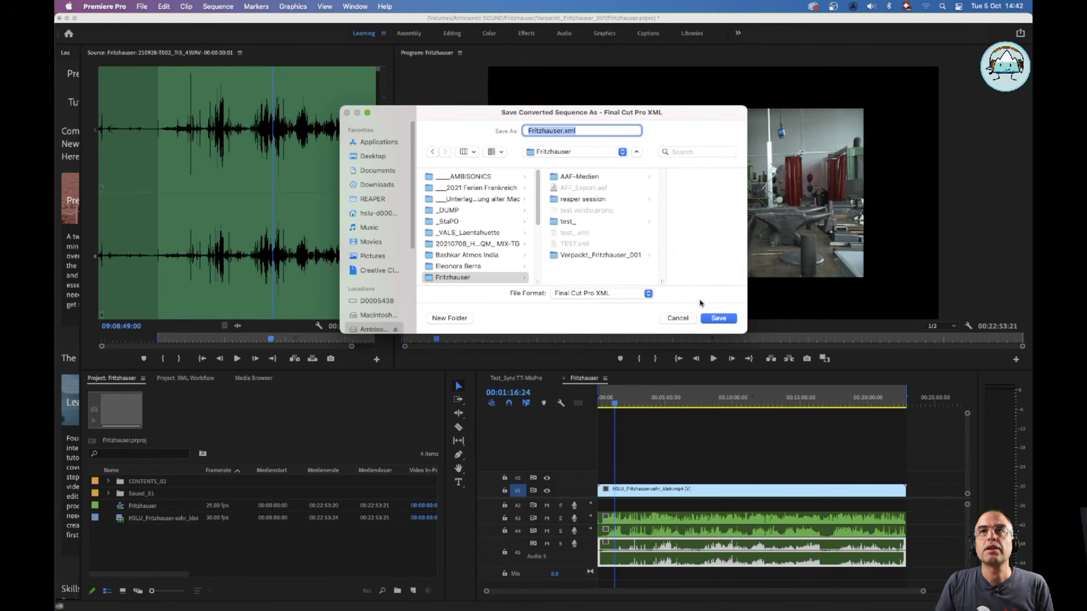
pyautogui.click(718, 319)
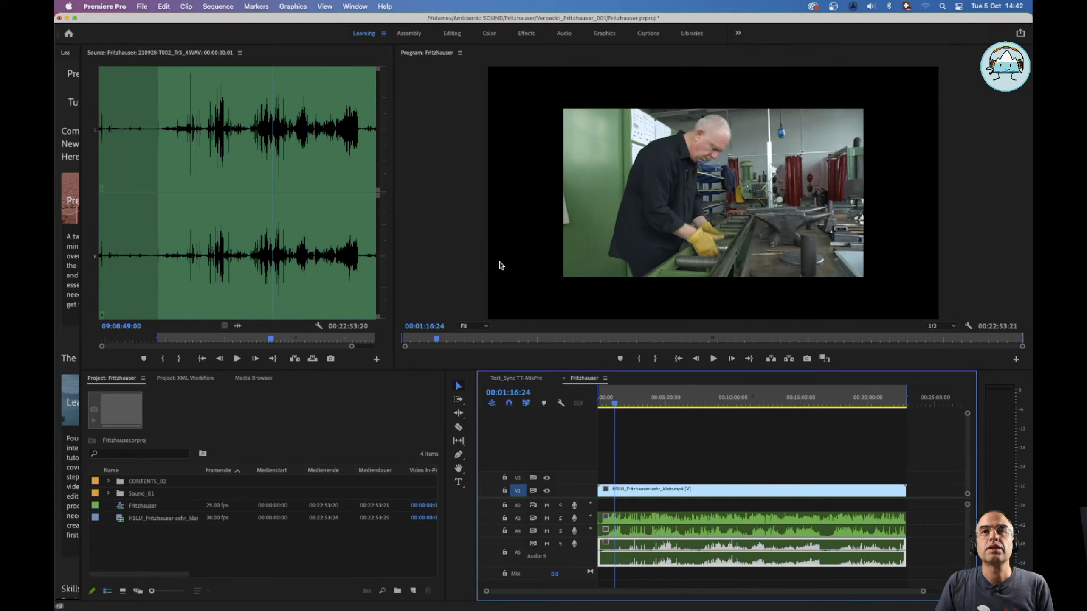
# Switch to Vordio and bring up the conversion input page.
pyautogui.press('super+Tab')
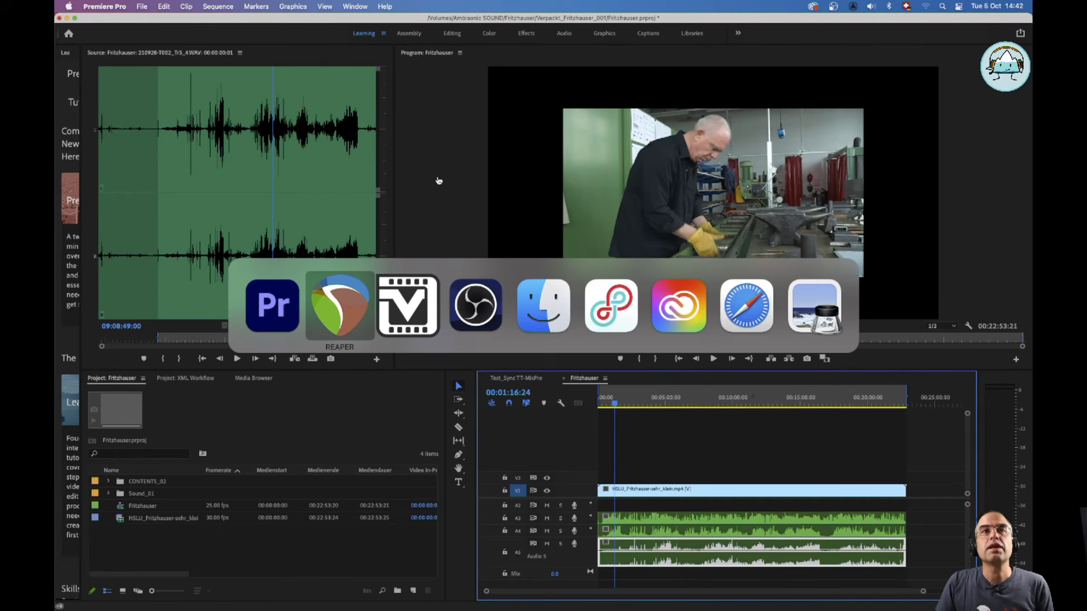
pyautogui.click(413, 316)
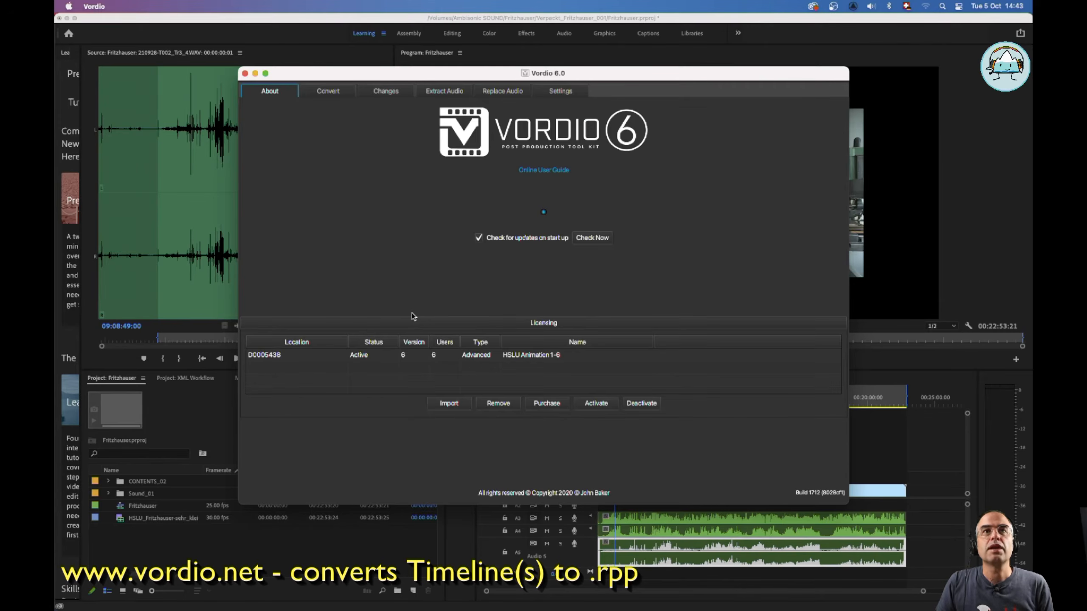
pyautogui.click(327, 91)
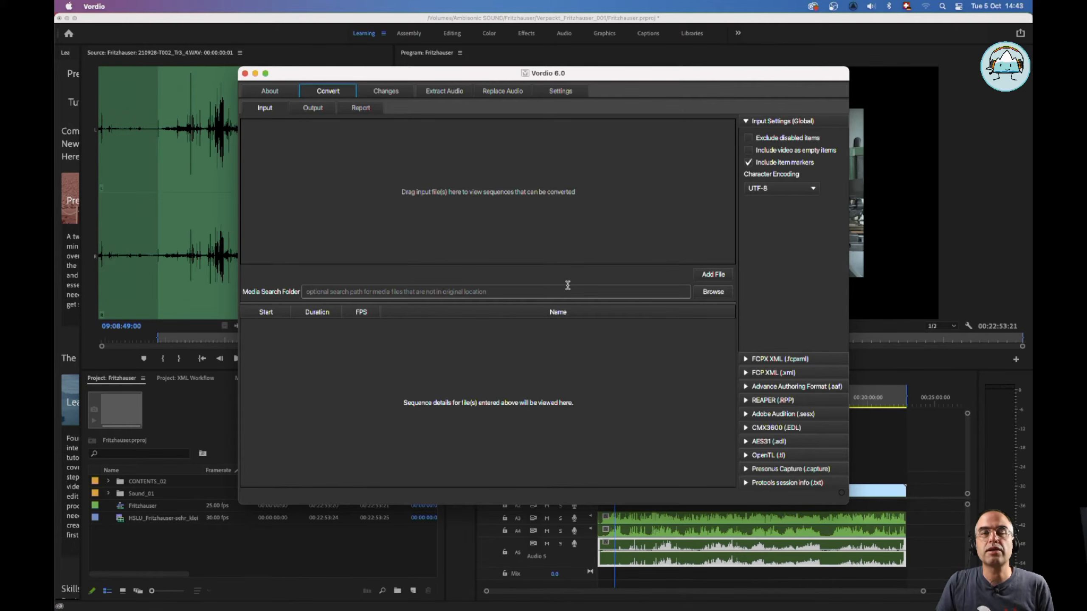
# Switch to Finder showing the Fritzhauser folder and move its window aside to uncover Vordio's input area.
pyautogui.press('super+Tab')
pyautogui.press('super+Tab')
pyautogui.press('super+Tab')
pyautogui.press('super+Tab')
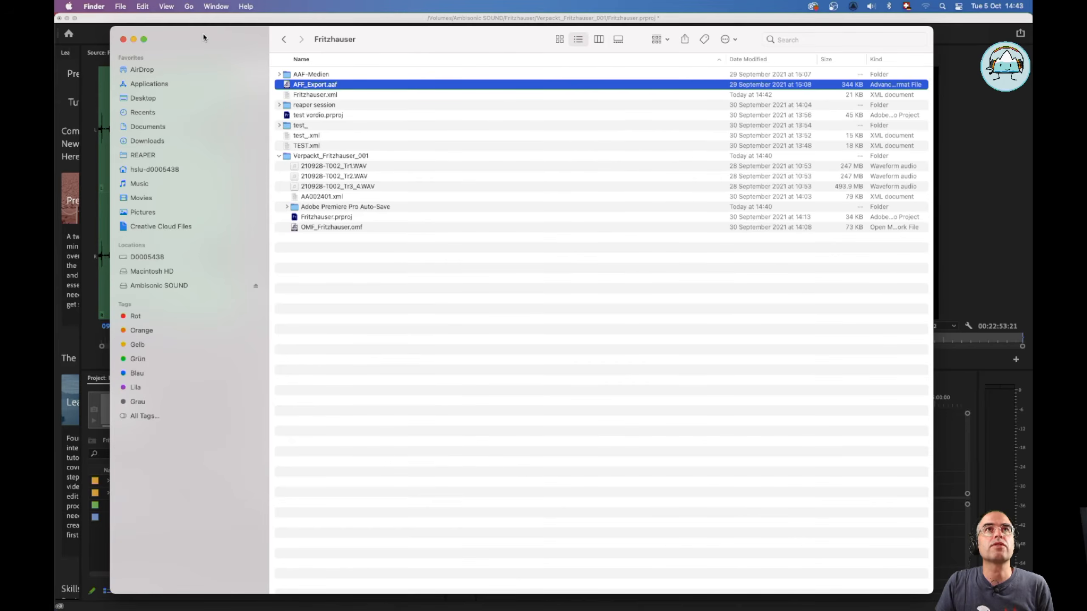
pyautogui.moveTo(203, 38); pyautogui.dragTo(602, 42)
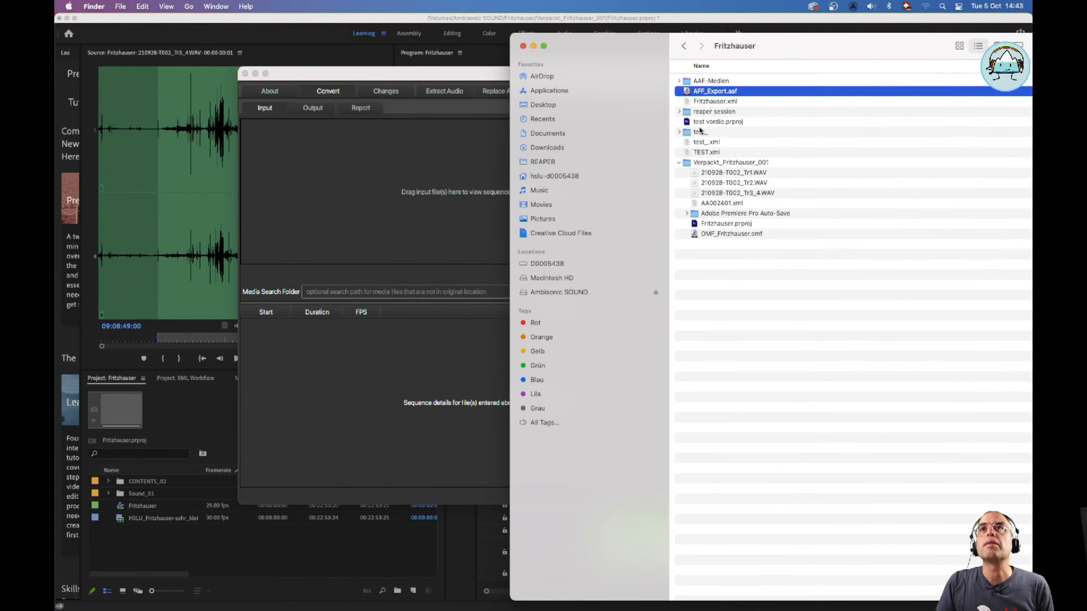
# Add Fritzhauser.xml from the Finder window as Vordio's conversion input and set the media search folder to Verpackt_Fritzhauser_001.
pyautogui.moveTo(707, 102); pyautogui.dragTo(428, 183)
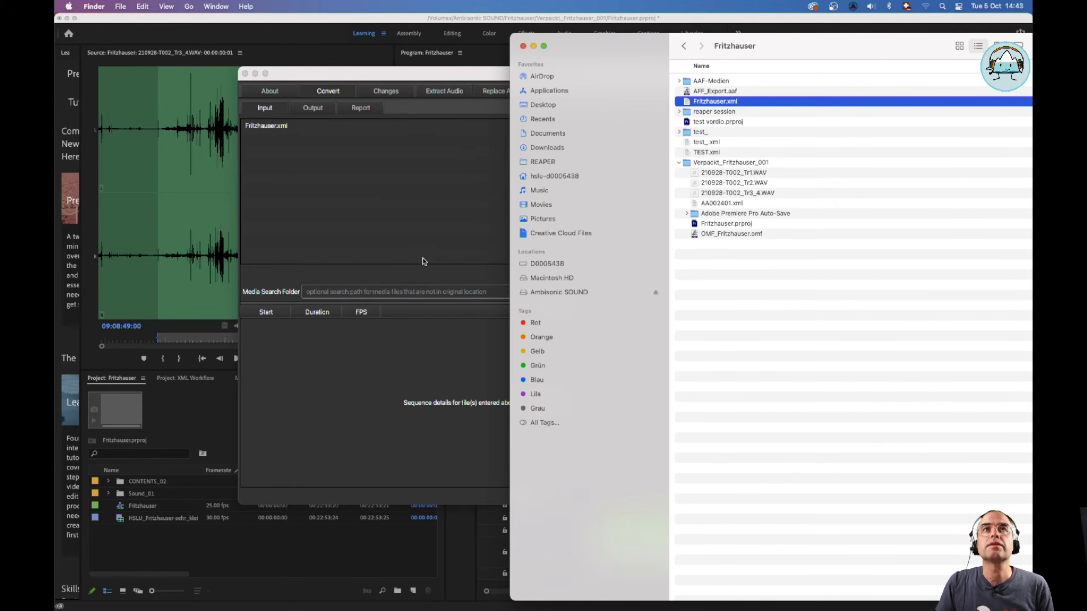
pyautogui.click(418, 213)
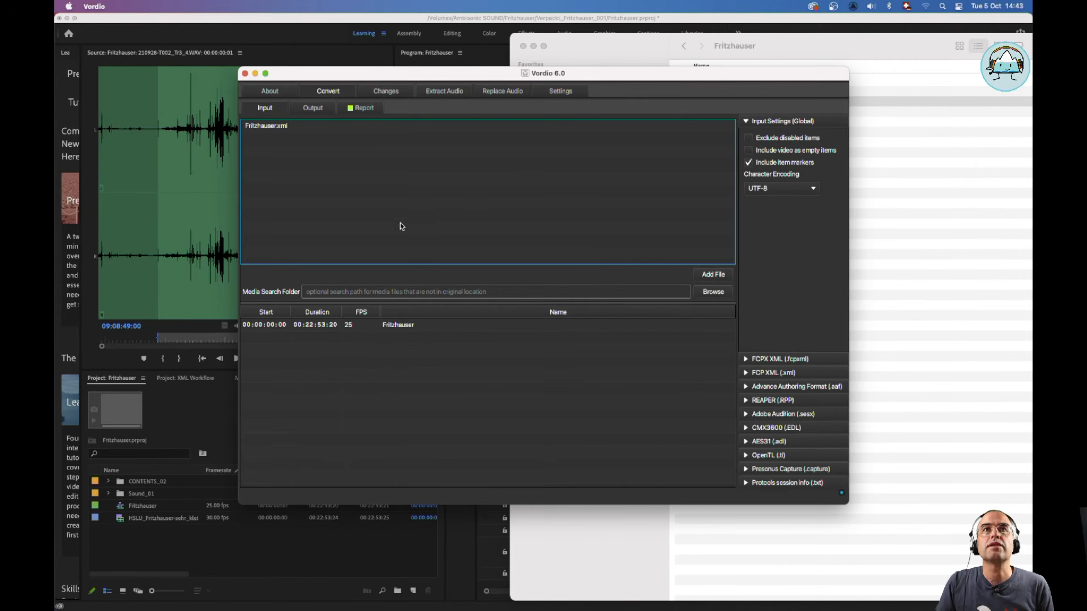
pyautogui.click(711, 292)
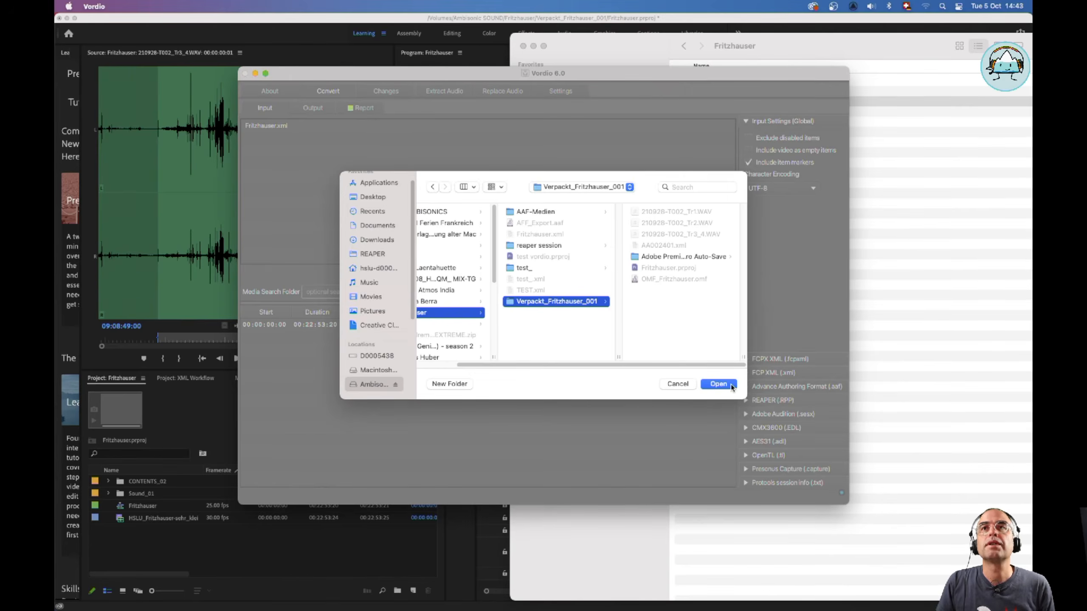
pyautogui.click(717, 384)
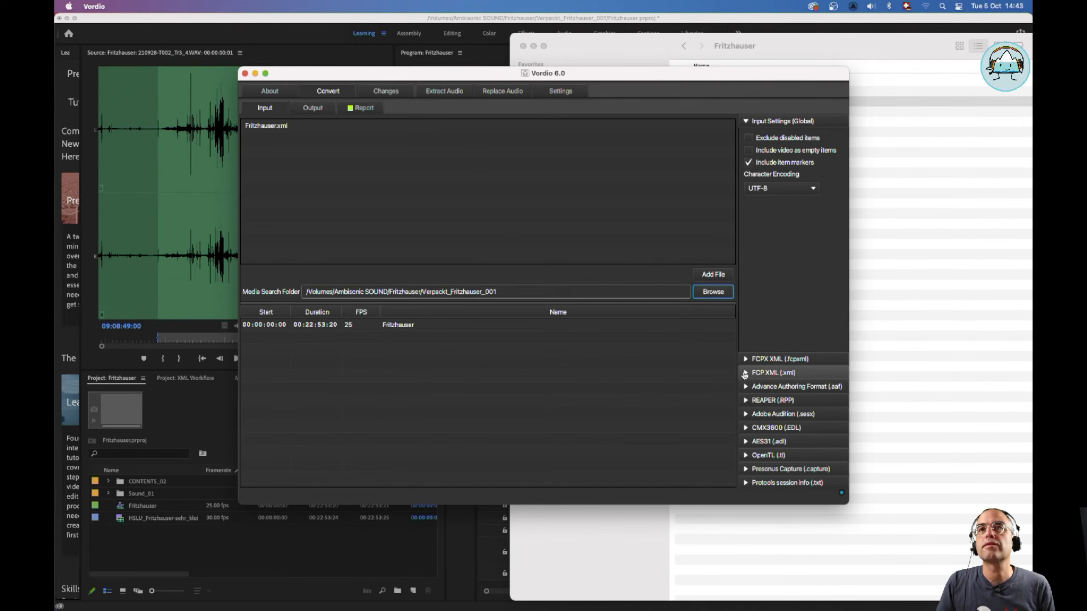
# Check the FCPX XML and FCP XML input settings, ending on the Recombine multichannel items option.
pyautogui.click(744, 372)
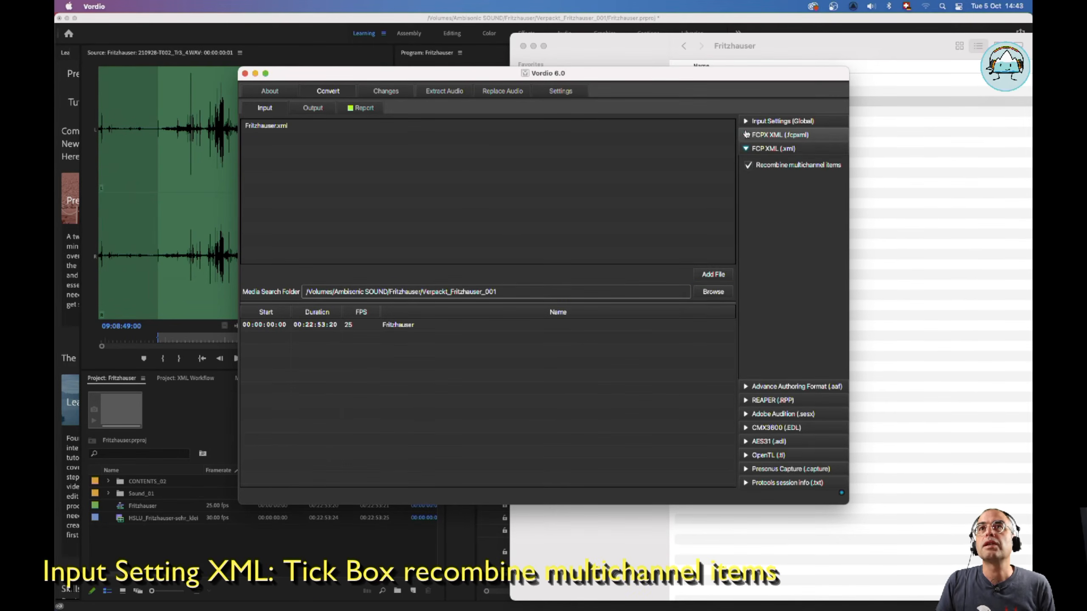
pyautogui.click(745, 134)
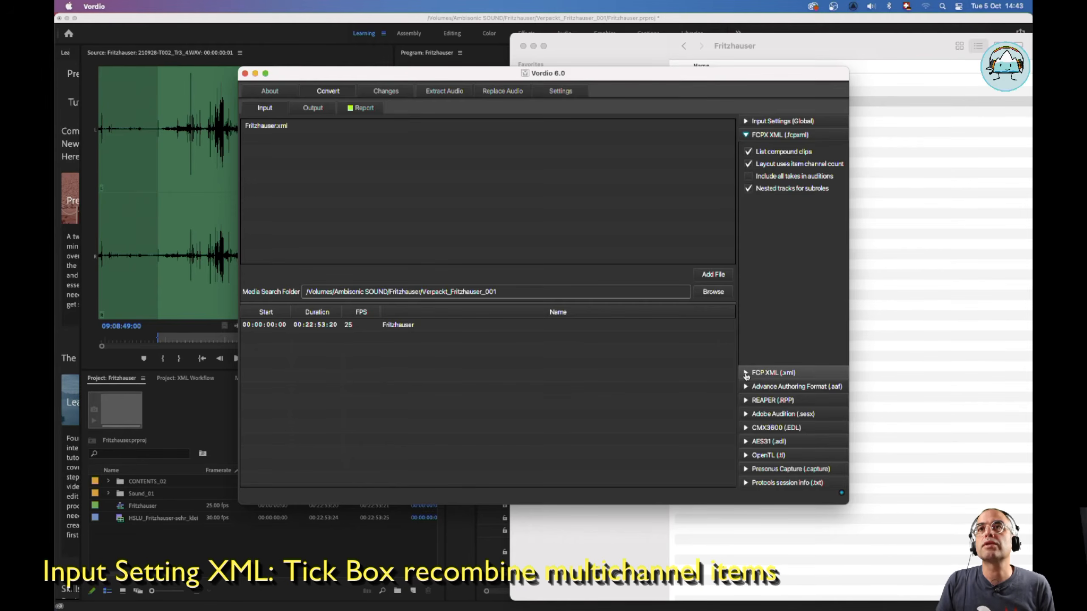
pyautogui.click(745, 373)
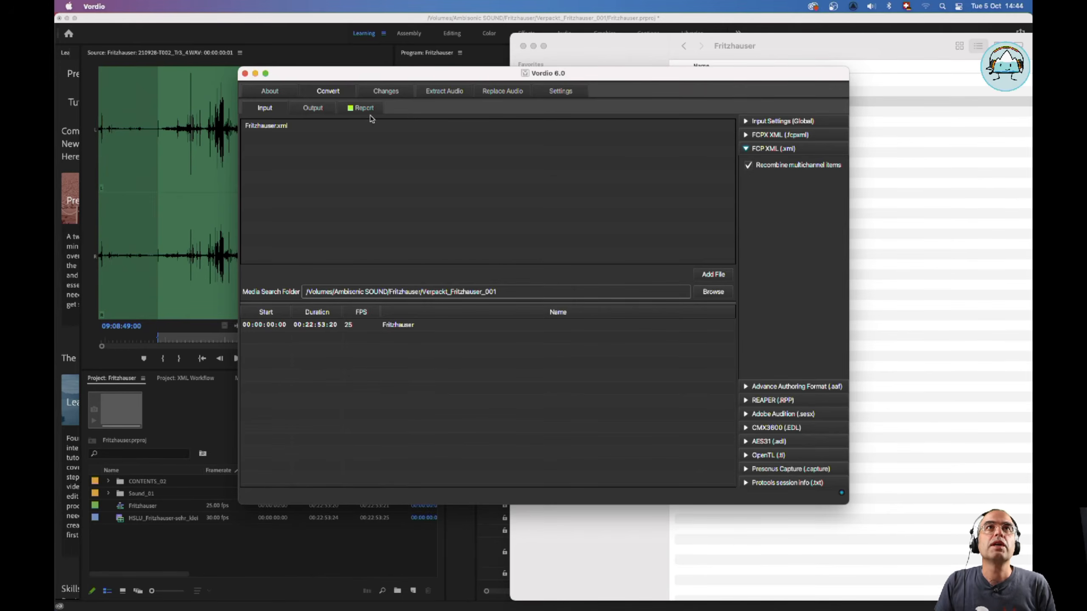
# Create a folder named "output to reaper" inside the Fritzhauser folder and set it as the conversion's output folder.
pyautogui.click(318, 110)
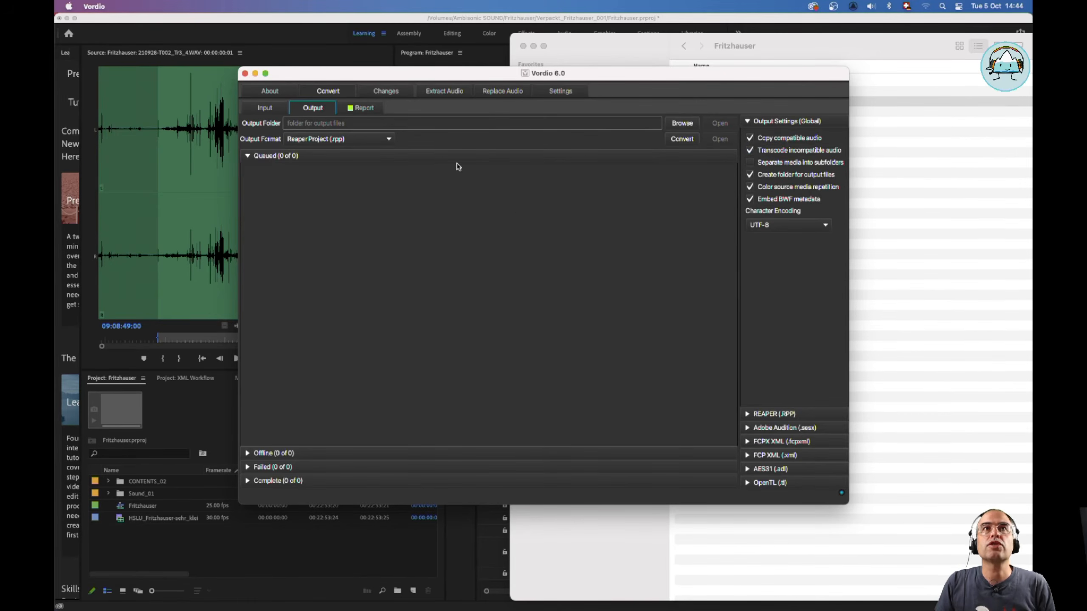
pyautogui.click(680, 123)
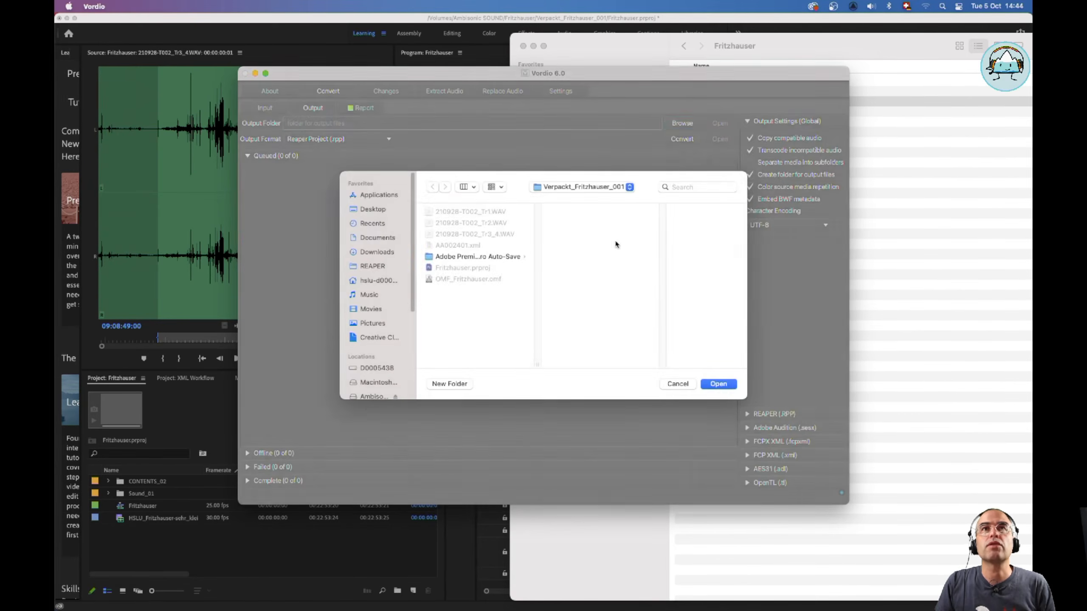
pyautogui.click(573, 188)
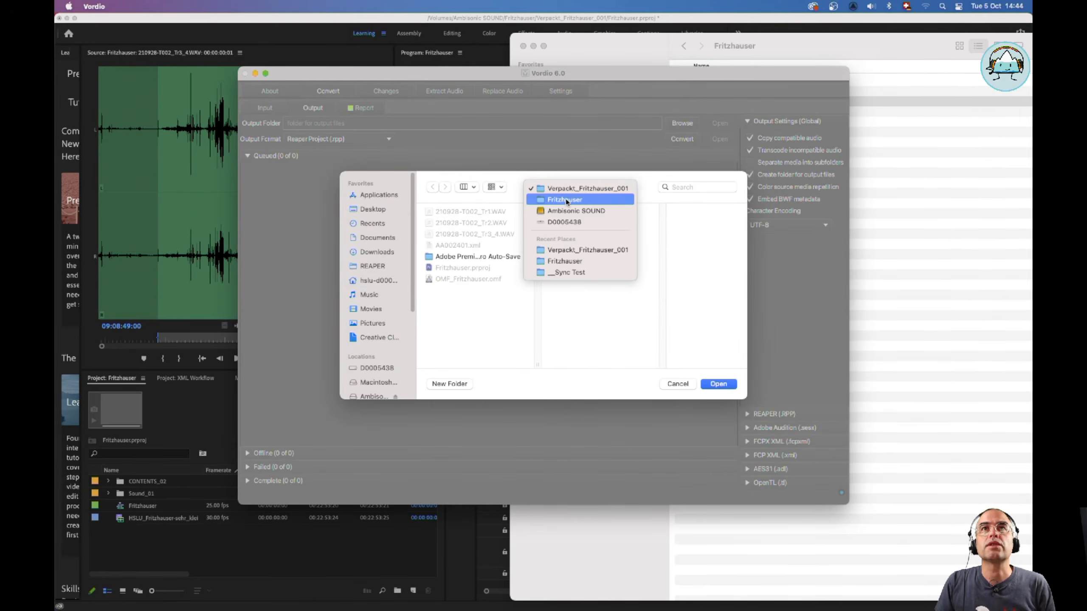
pyautogui.click(568, 202)
pyautogui.click(452, 382)
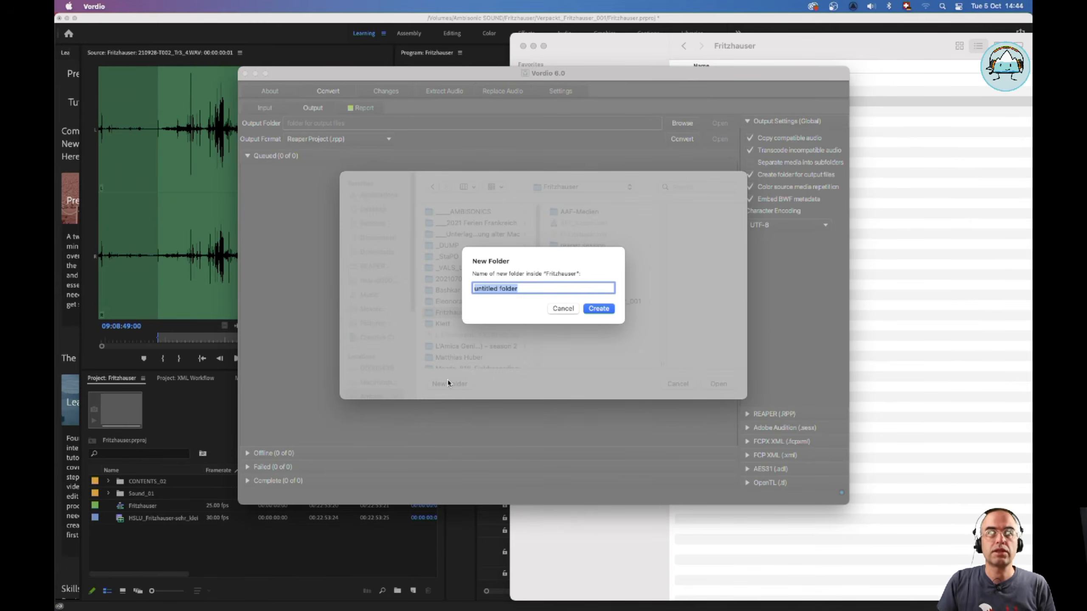
pyautogui.write('cutput ')
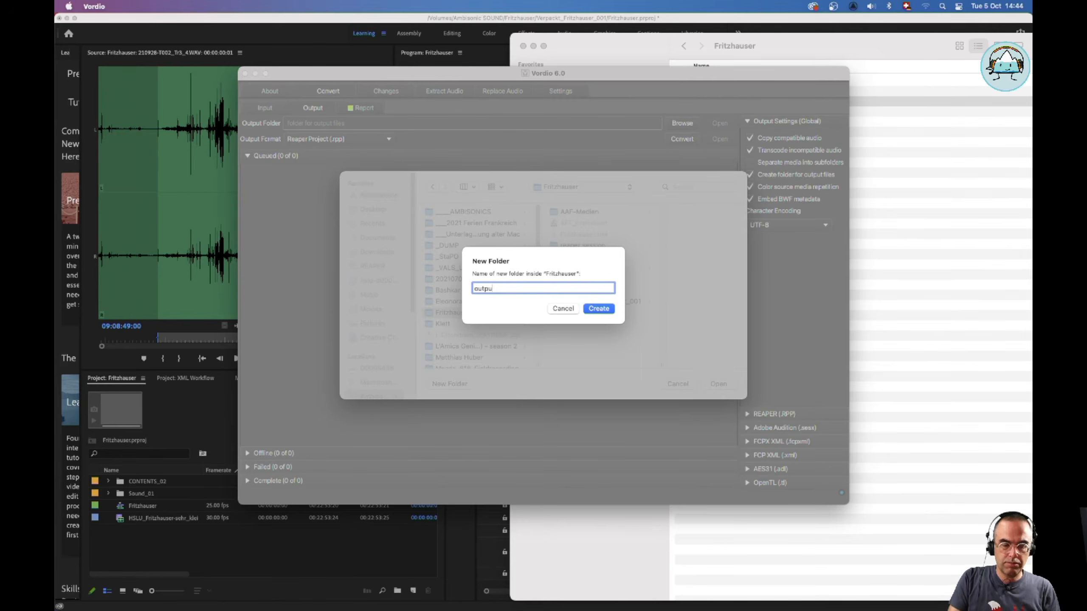
pyautogui.write('to reaper')
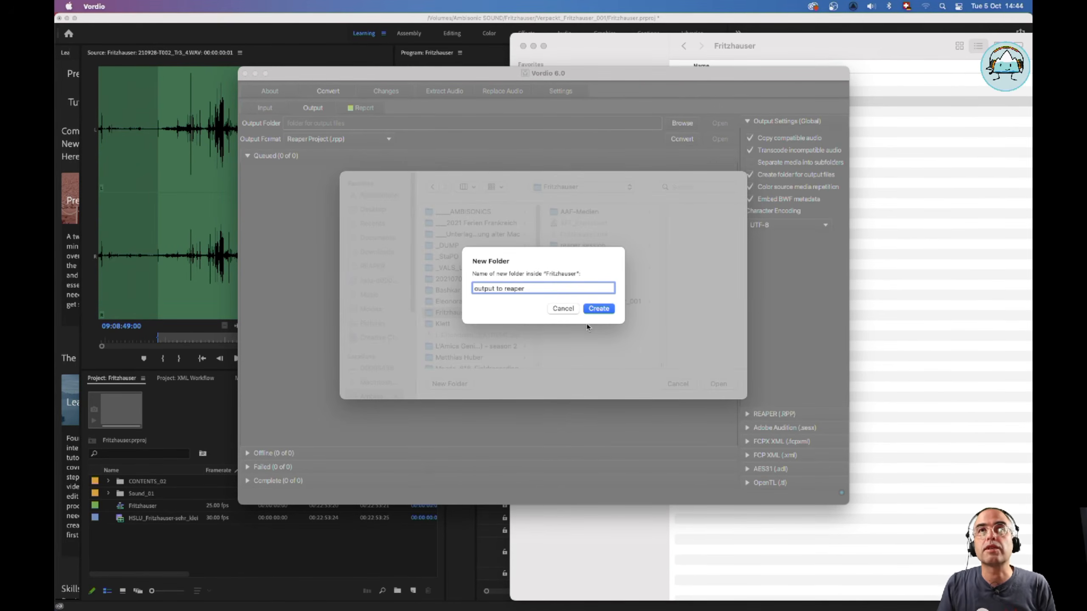
pyautogui.click(601, 307)
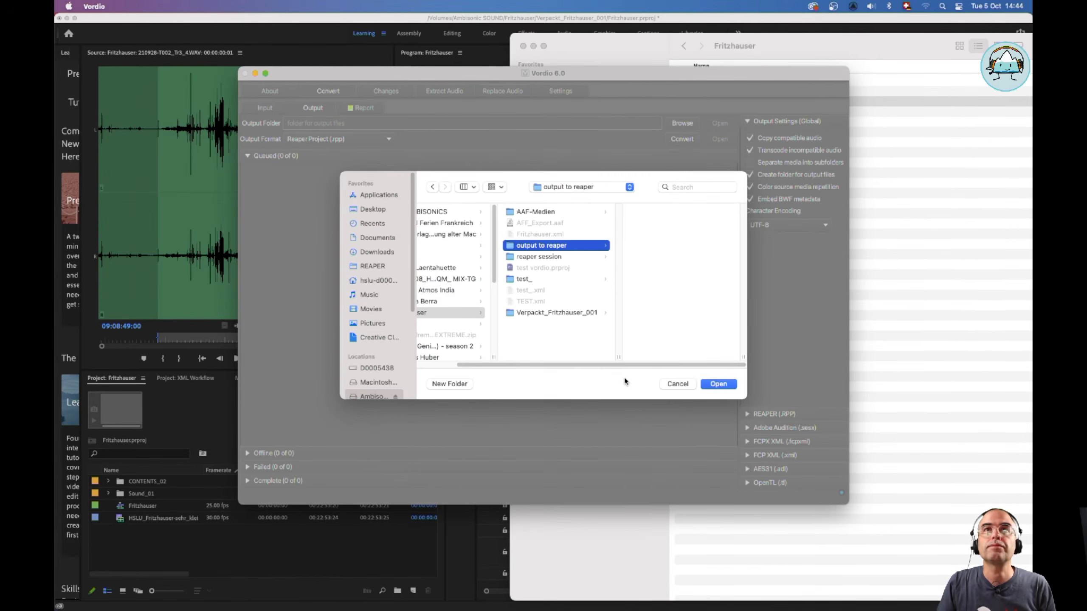
pyautogui.click(710, 384)
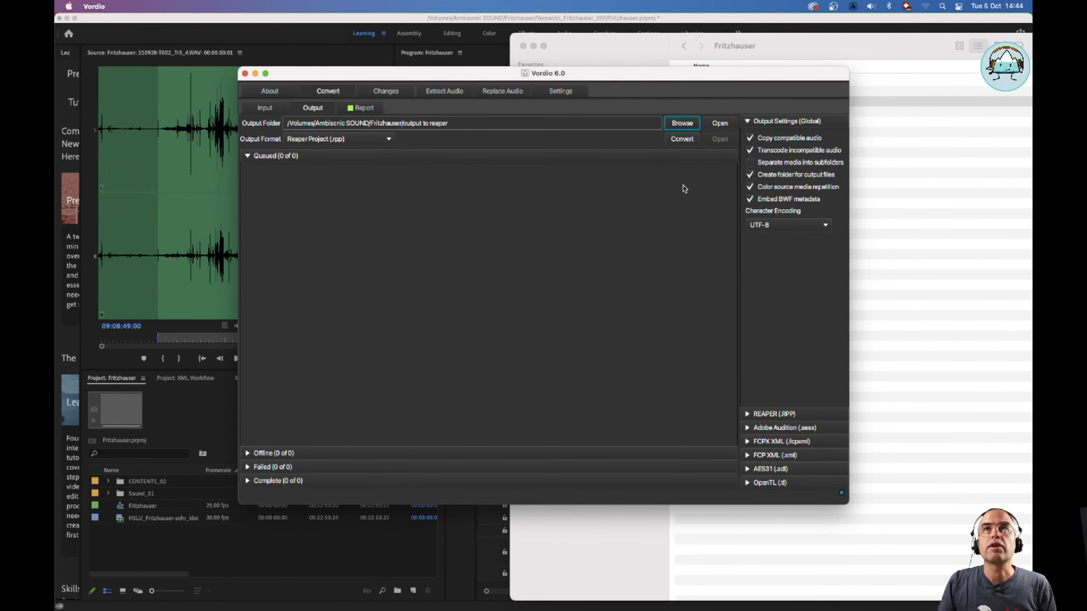
# Convert the sequence to Reaper Project (.rpp) format and expand the list of completed files.
pyautogui.click(684, 139)
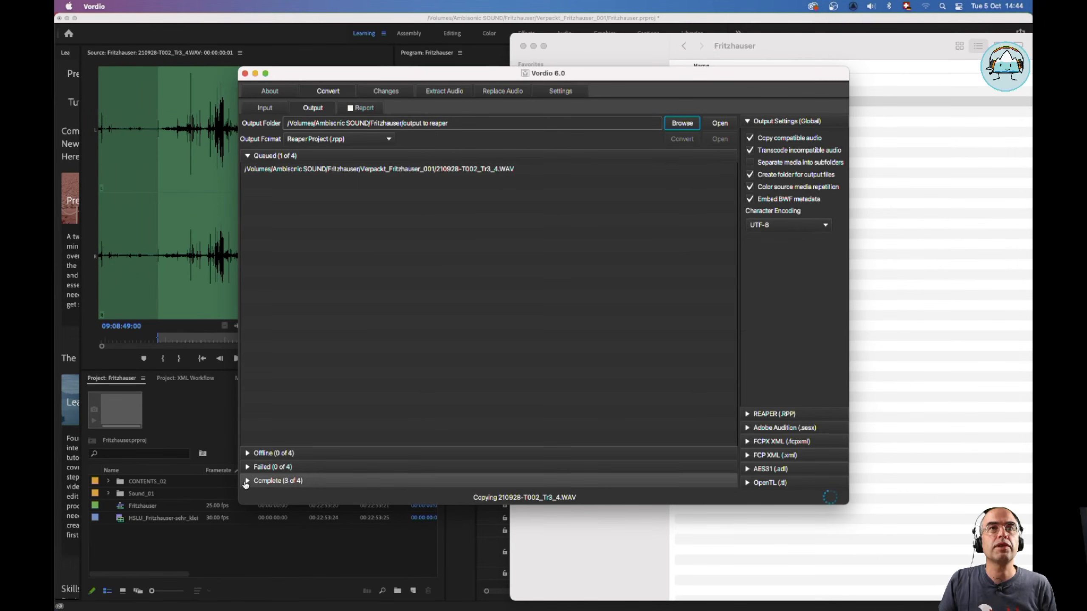
pyautogui.click(372, 479)
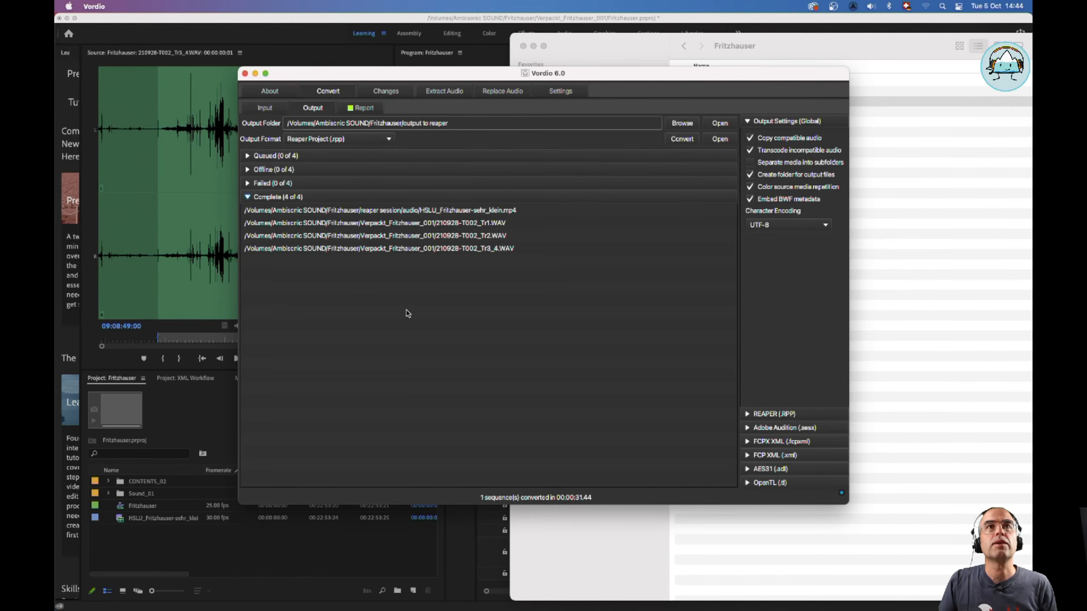
# Switch to Finder, open Fritzhauser-211005_1444.RPP from the Fritzhauser subfolder of "output to reaper", and show that project in REAPER.
pyautogui.press('super+Tab')
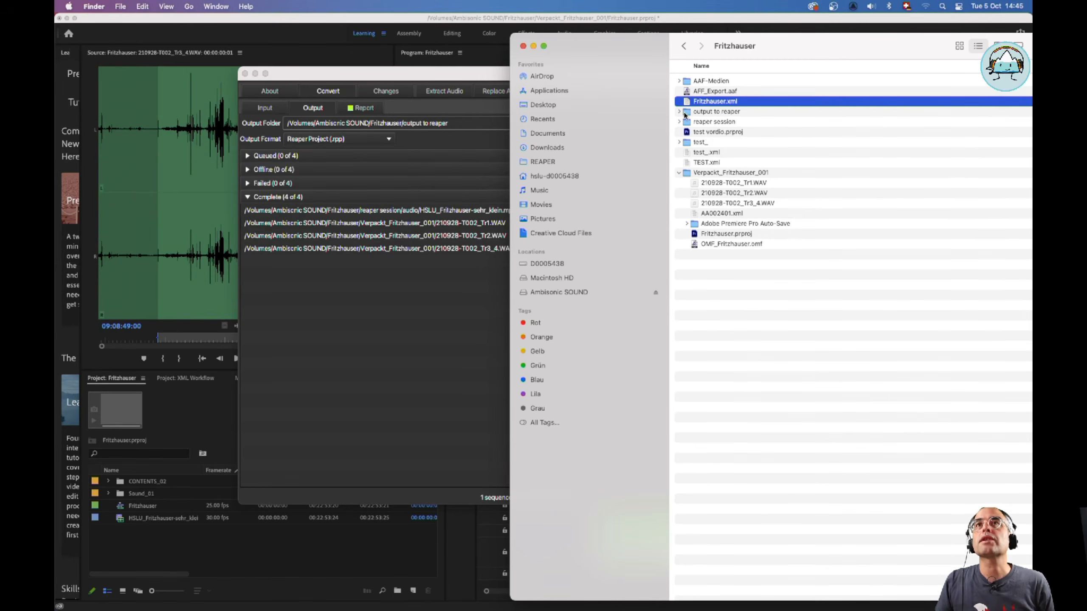
pyautogui.click(679, 112)
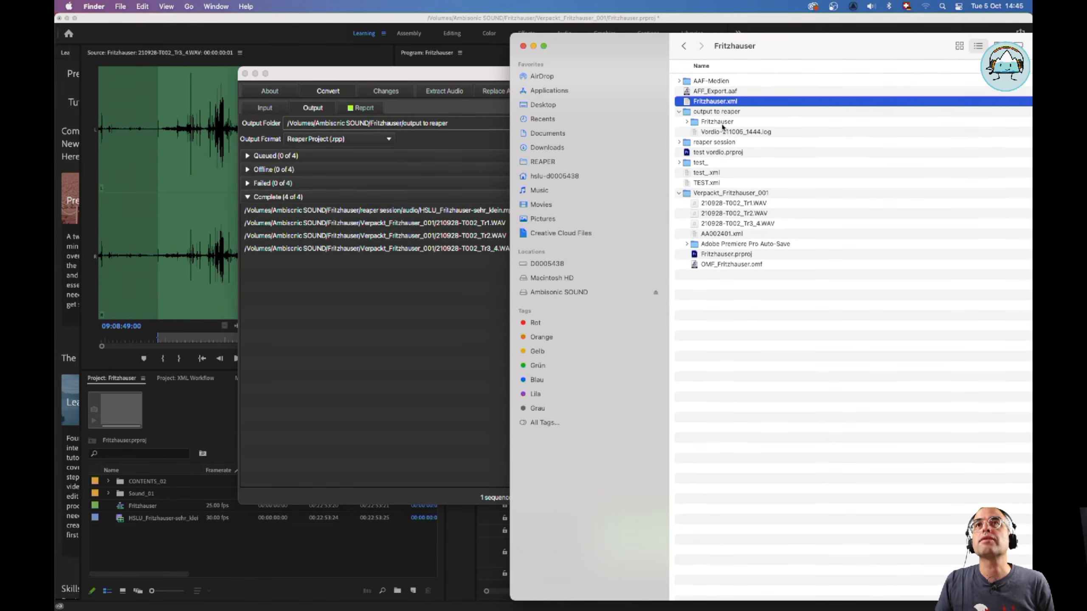
pyautogui.click(687, 122)
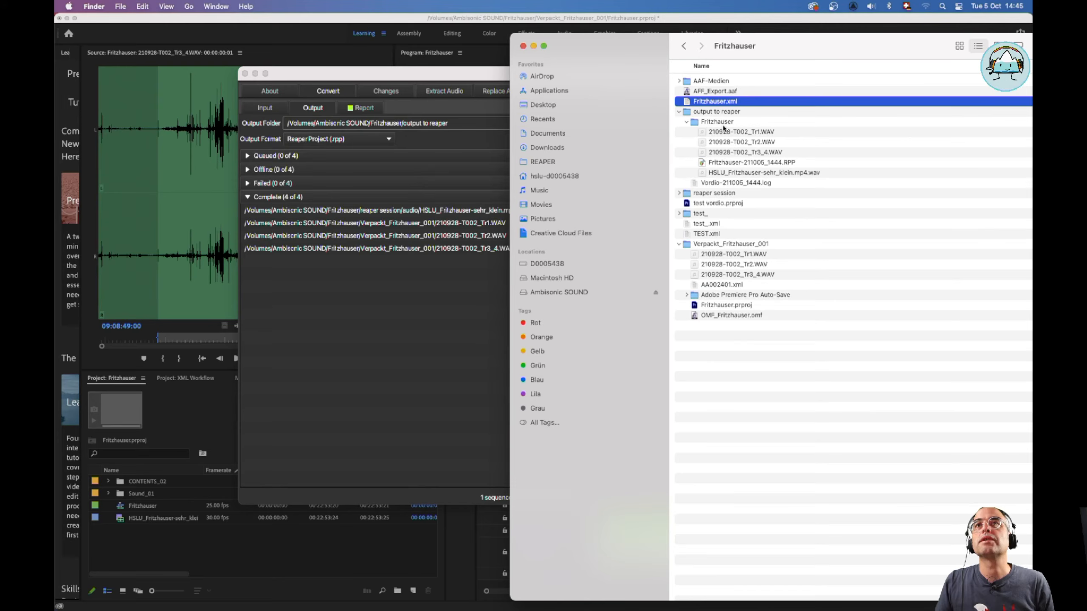
pyautogui.click(741, 164)
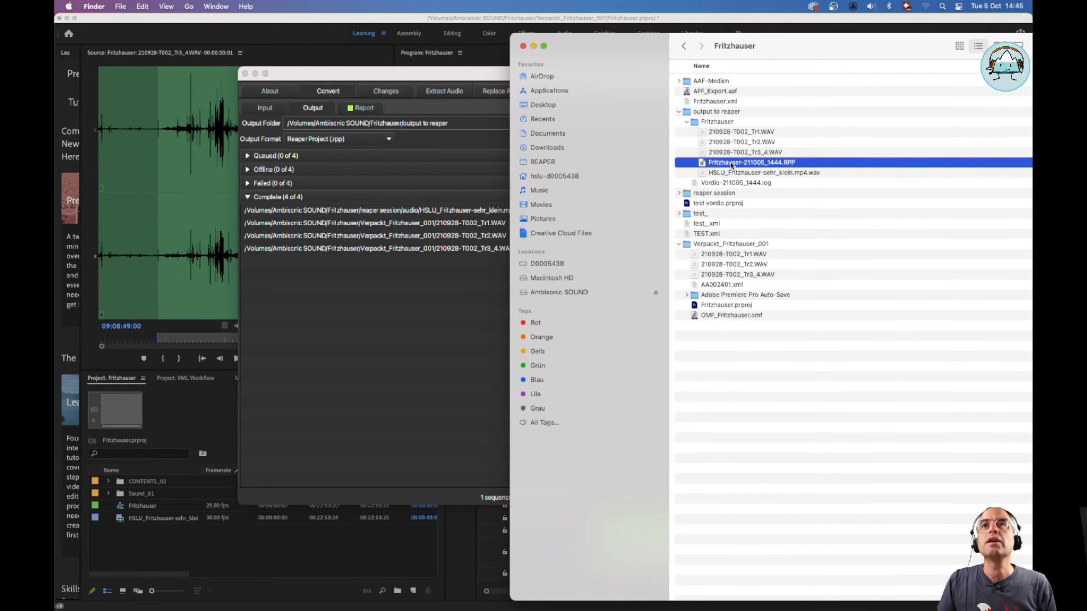
pyautogui.doubleClick(730, 161)
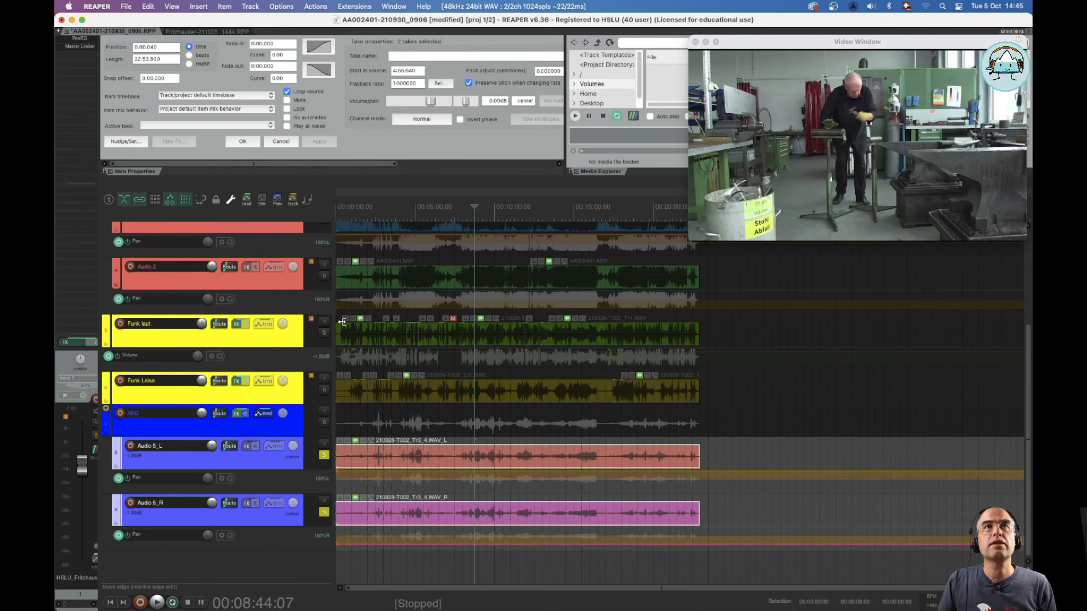
pyautogui.click(216, 32)
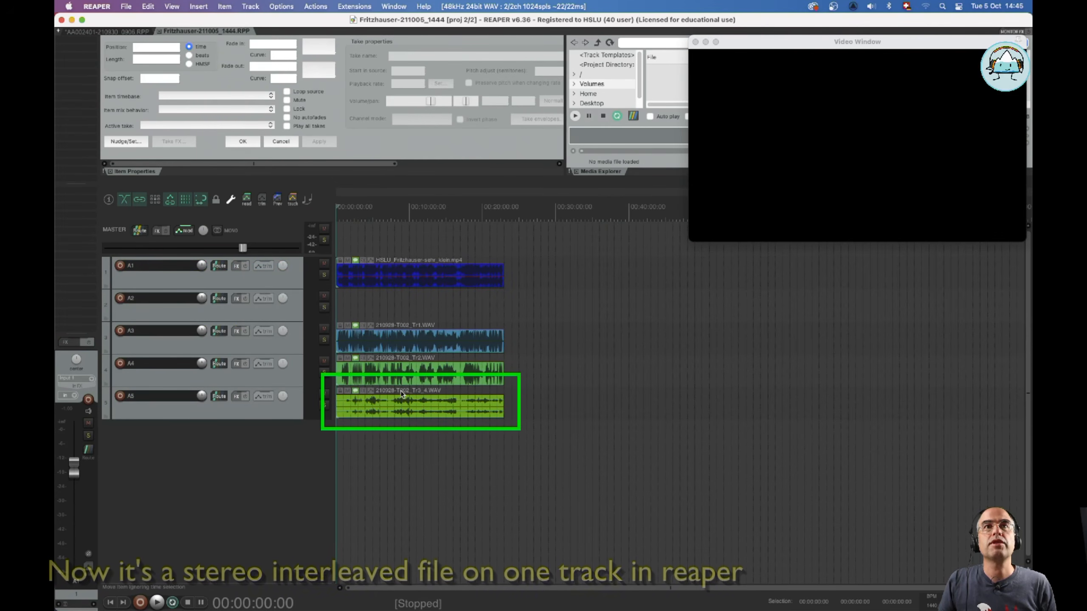